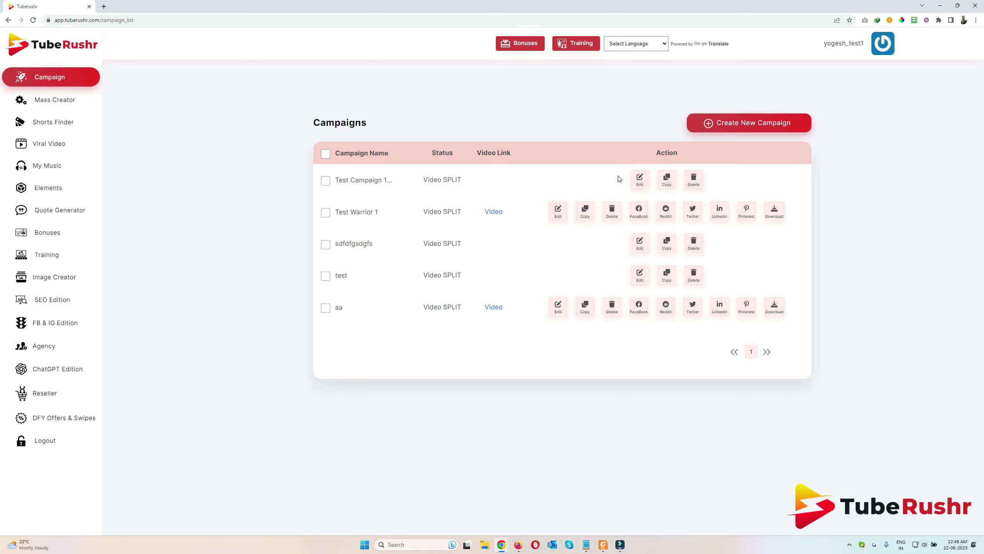
# Open the first campaign for editing and browse the video template grid
pyautogui.click(637, 183)
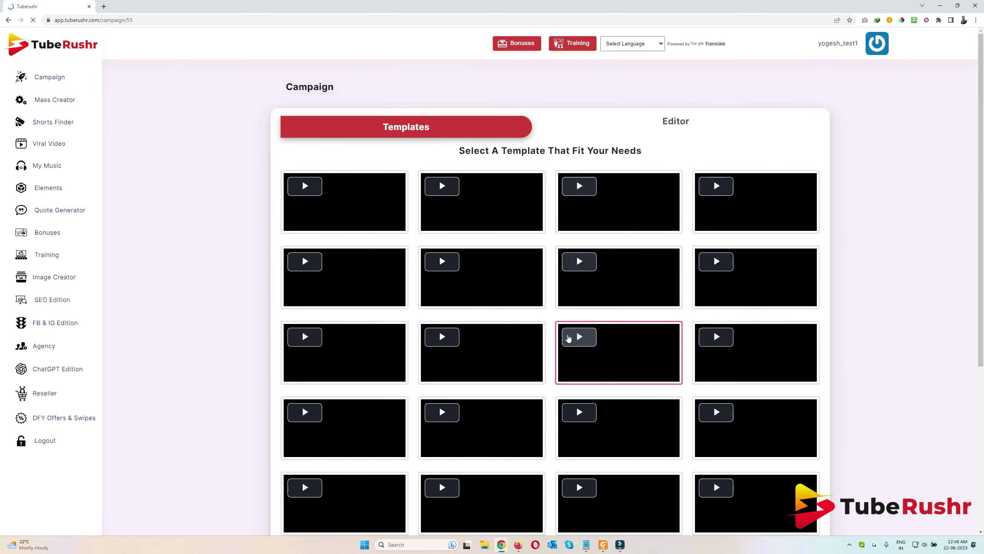
pyautogui.scroll(-3, 577, 329)
pyautogui.scroll(3, 347, 263)
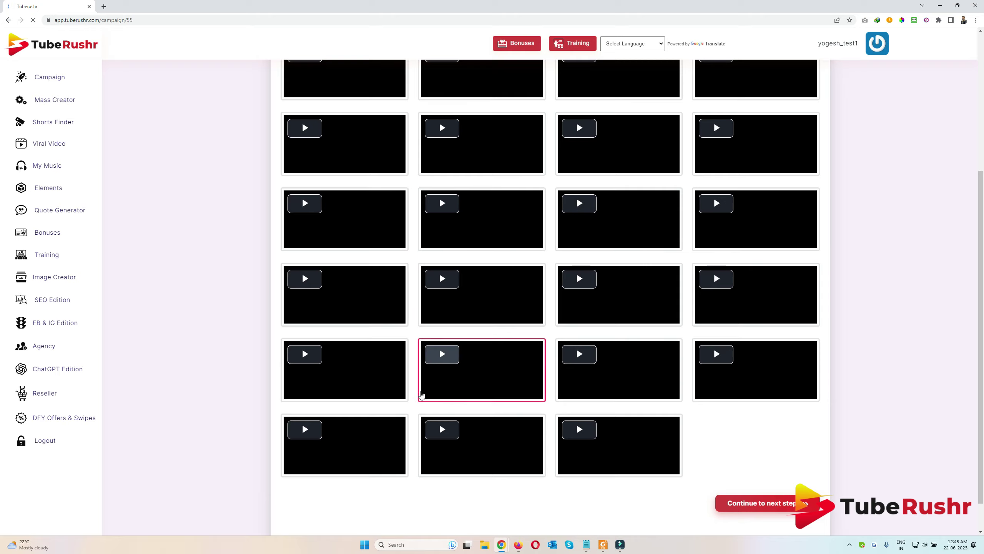
pyautogui.scroll(5, 707, 178)
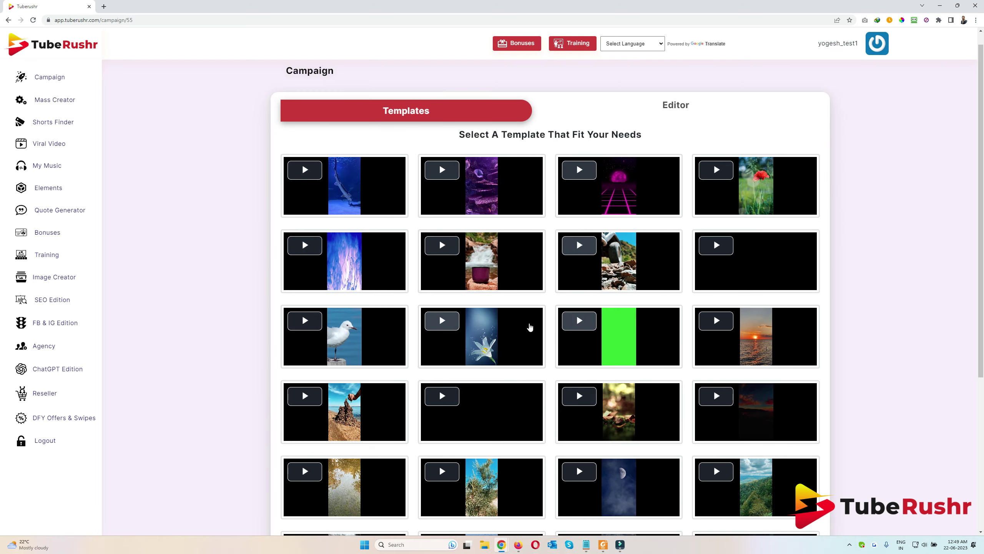
pyautogui.scroll(-6, 541, 348)
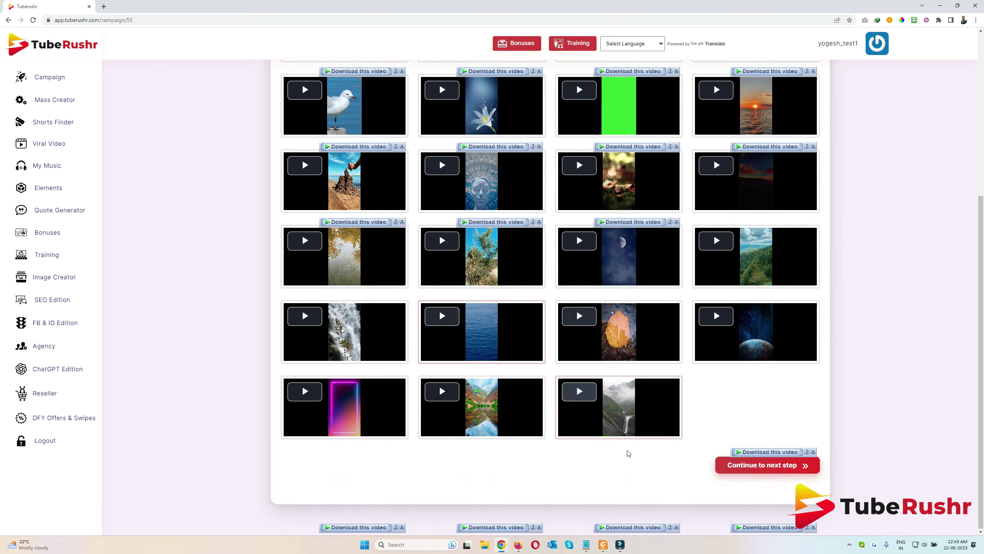
pyautogui.scroll(3, 235, 311)
pyautogui.scroll(2, 193, 308)
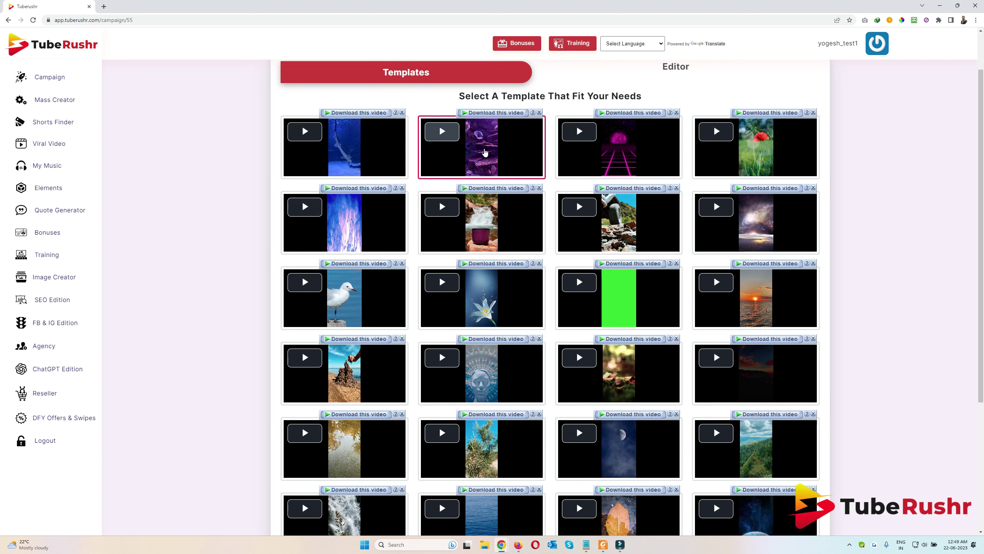
pyautogui.scroll(-3, 486, 163)
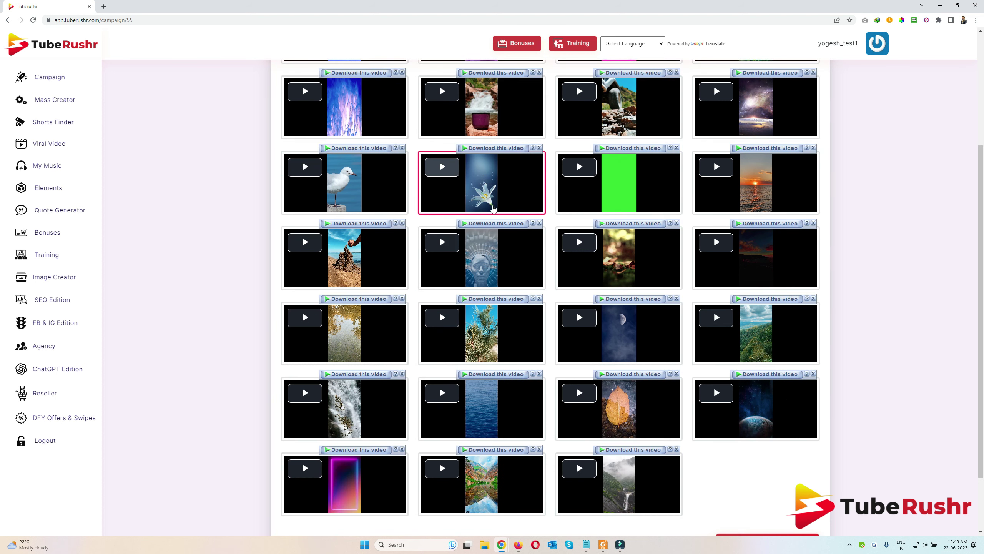
# Pick the stone-face template and continue to the slide editor
pyautogui.click(479, 256)
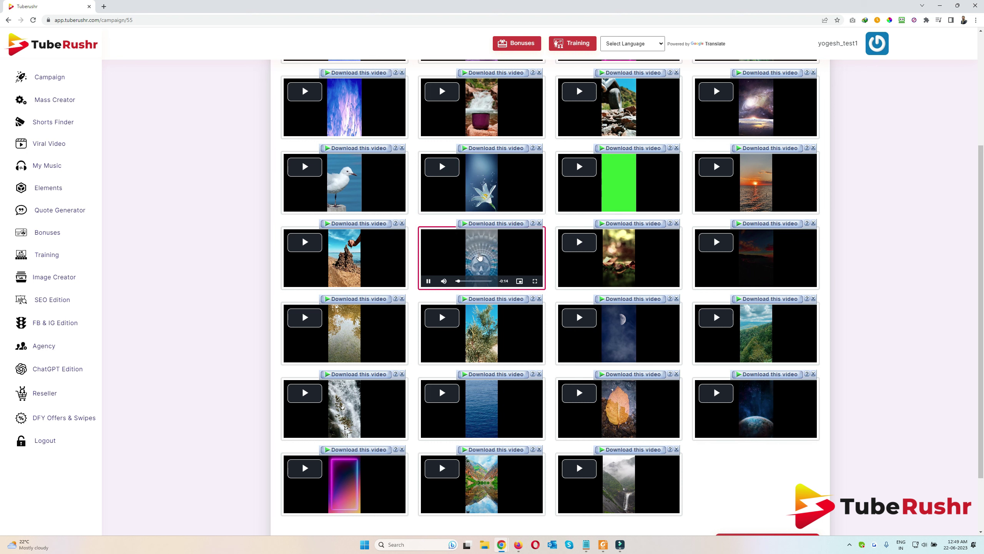
pyautogui.scroll(-2, 745, 444)
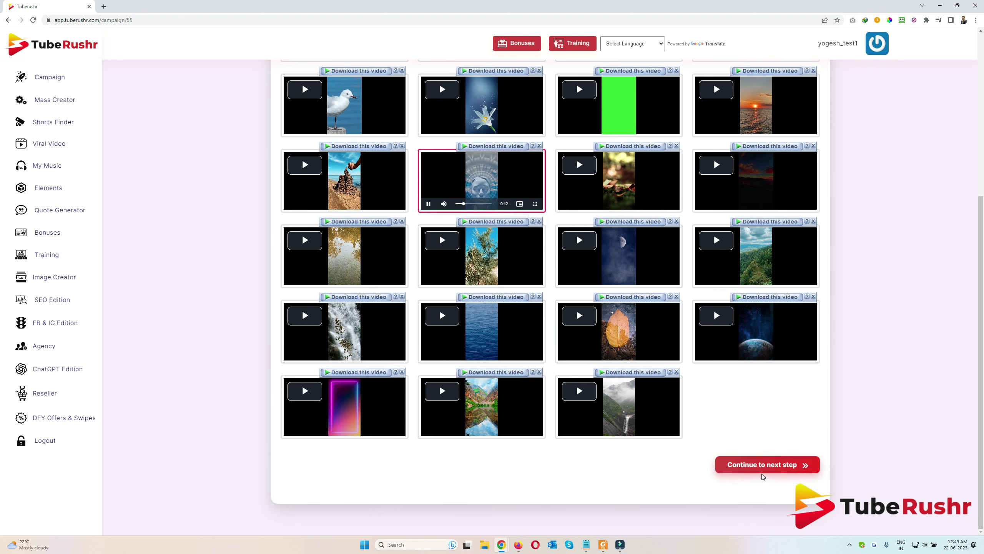
pyautogui.click(765, 466)
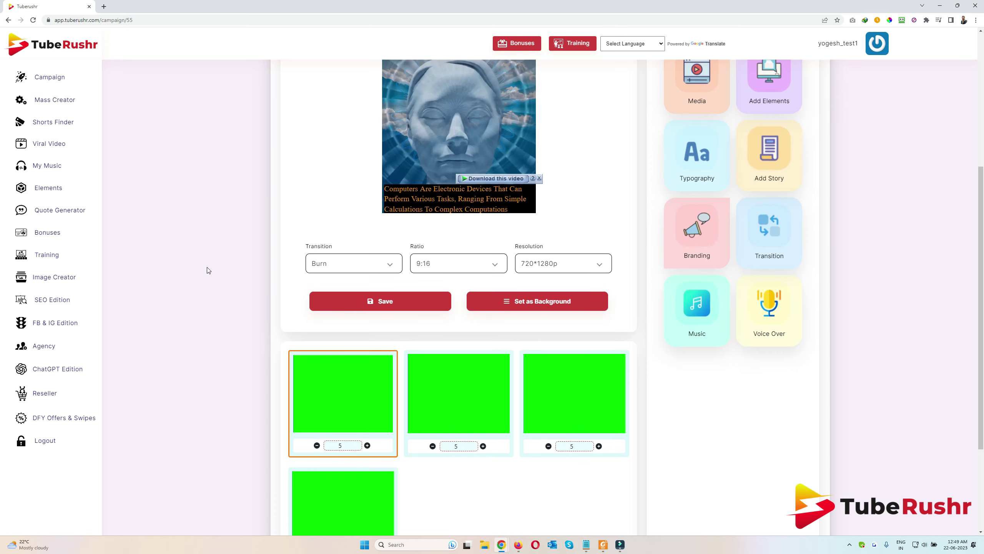
# Raise the first slide's caption box slightly
pyautogui.scroll(4, 231, 250)
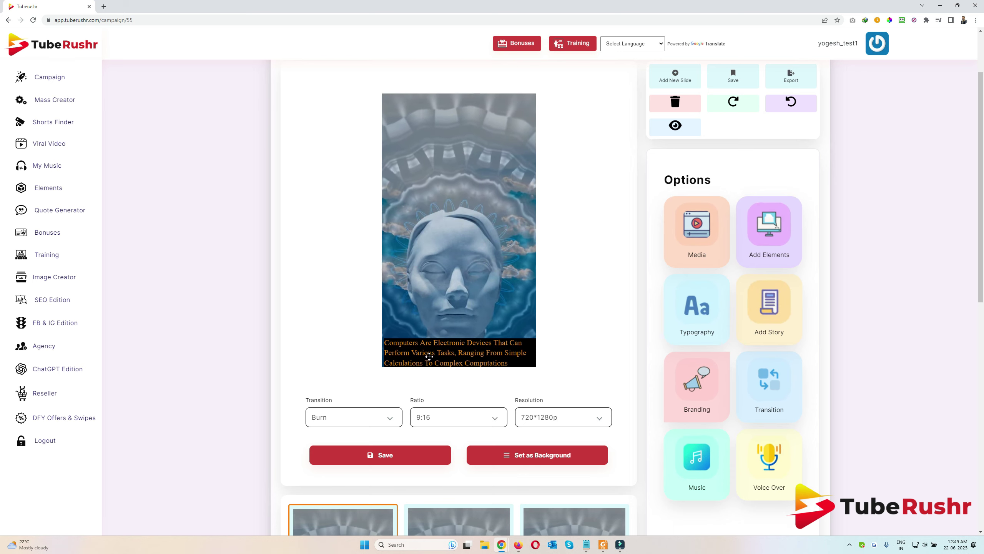
pyautogui.moveTo(429, 356); pyautogui.dragTo(426, 353)
pyautogui.scroll(-5, 401, 397)
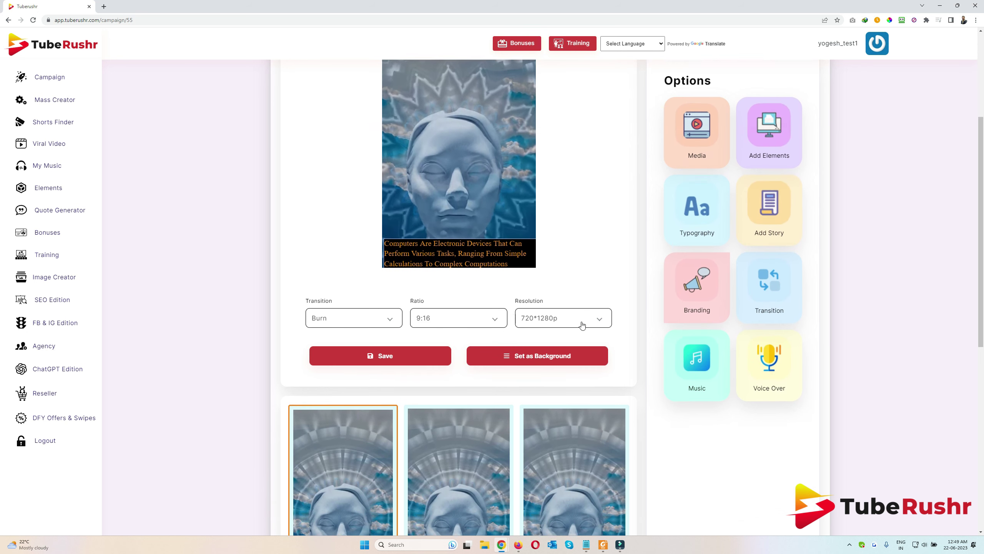
pyautogui.scroll(-5, 402, 397)
# Step through the second and third slides to the fourth slide, about the CPU
pyautogui.click(458, 232)
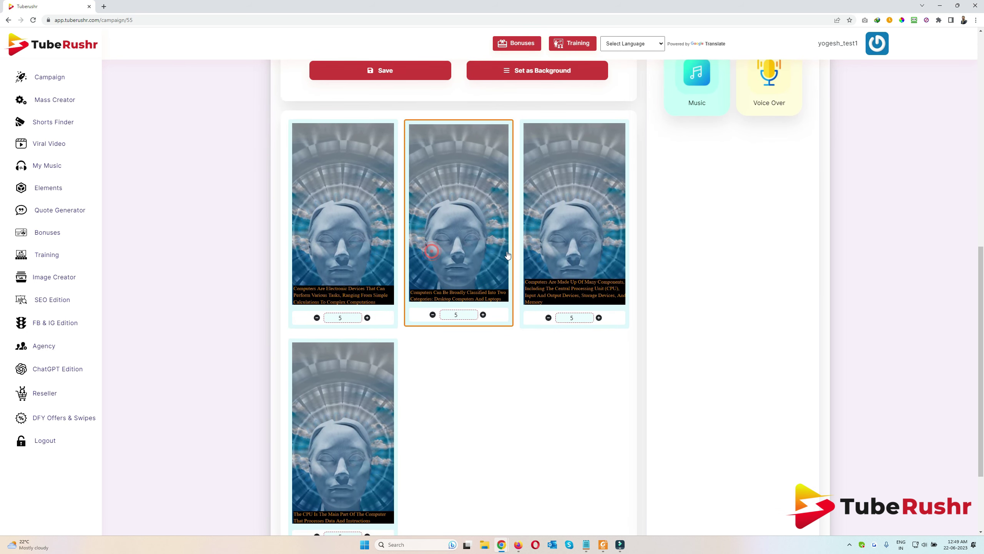
pyautogui.click(589, 247)
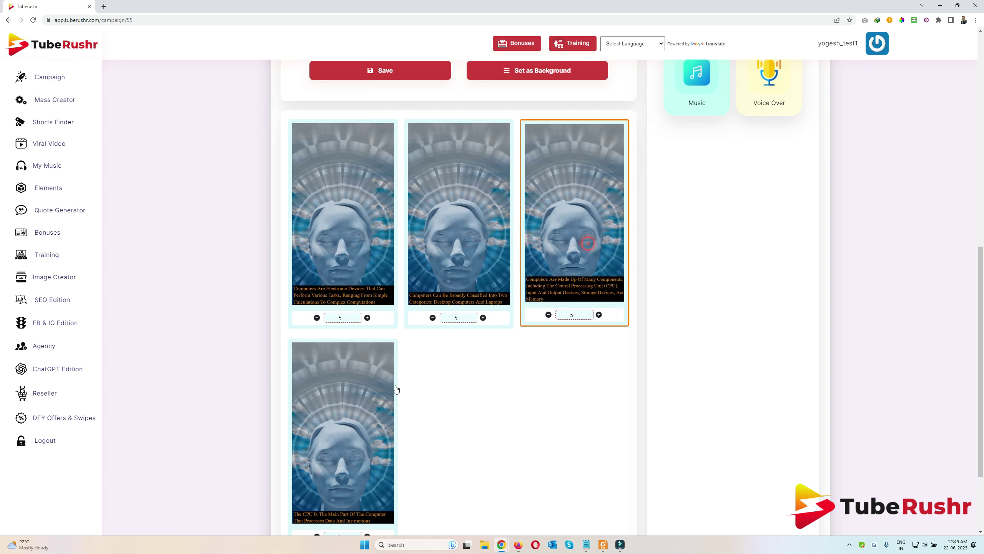
pyautogui.click(357, 400)
pyautogui.scroll(-1, 446, 401)
pyautogui.scroll(-1, 444, 400)
pyautogui.scroll(14, 424, 380)
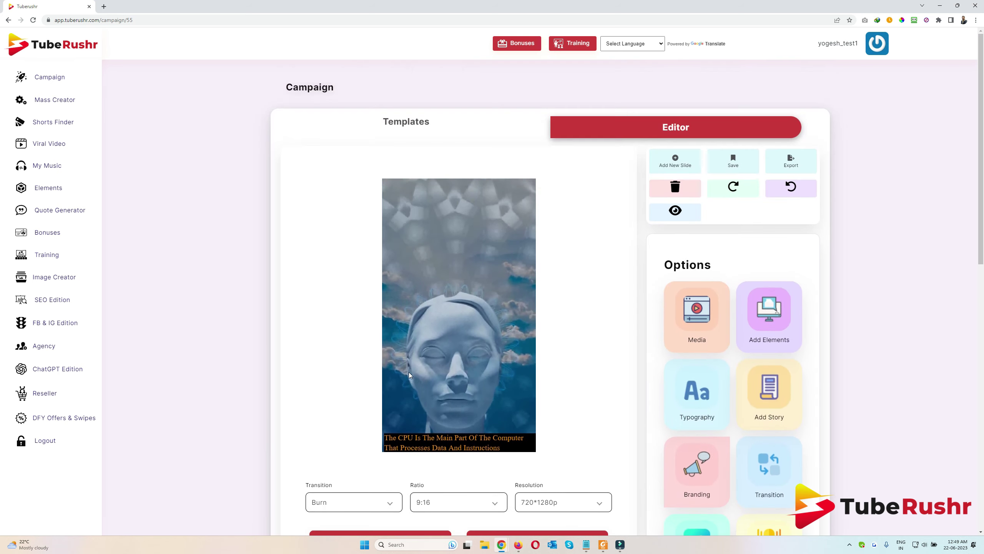
pyautogui.scroll(-4, 617, 459)
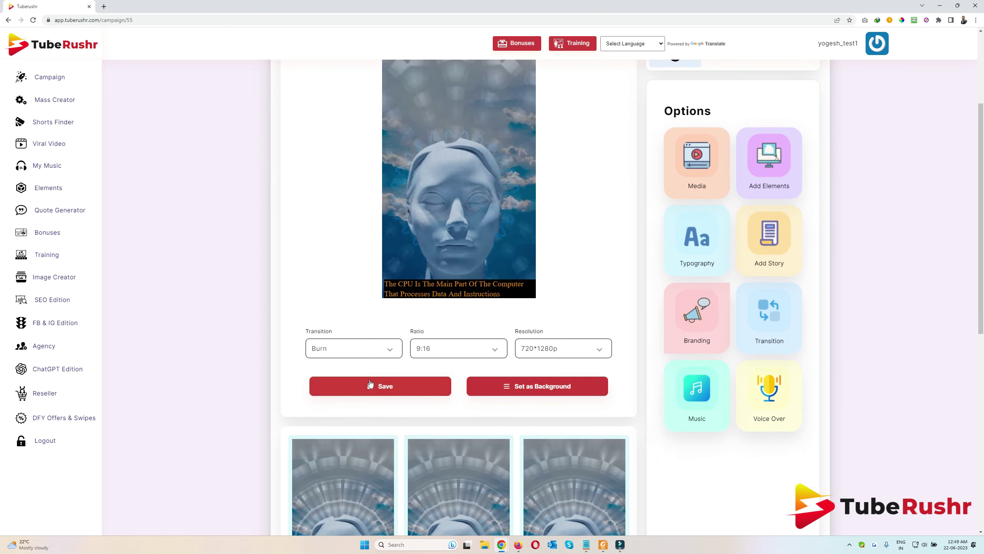
# Keep Burn transition, 9:16 ratio and 720*1280p resolution for the CPU slide, then save
pyautogui.click(362, 350)
pyautogui.click(363, 348)
pyautogui.click(452, 349)
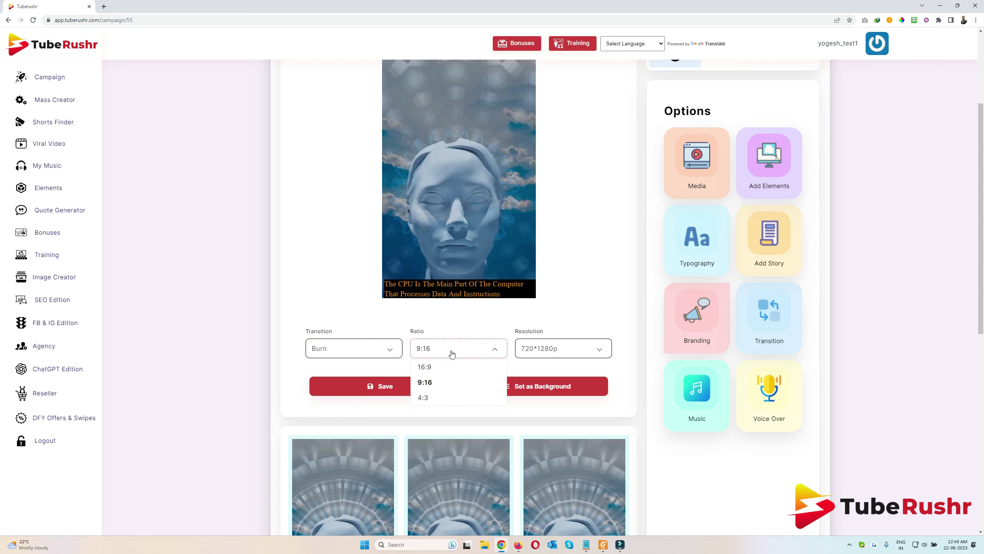
pyautogui.click(450, 350)
pyautogui.click(538, 356)
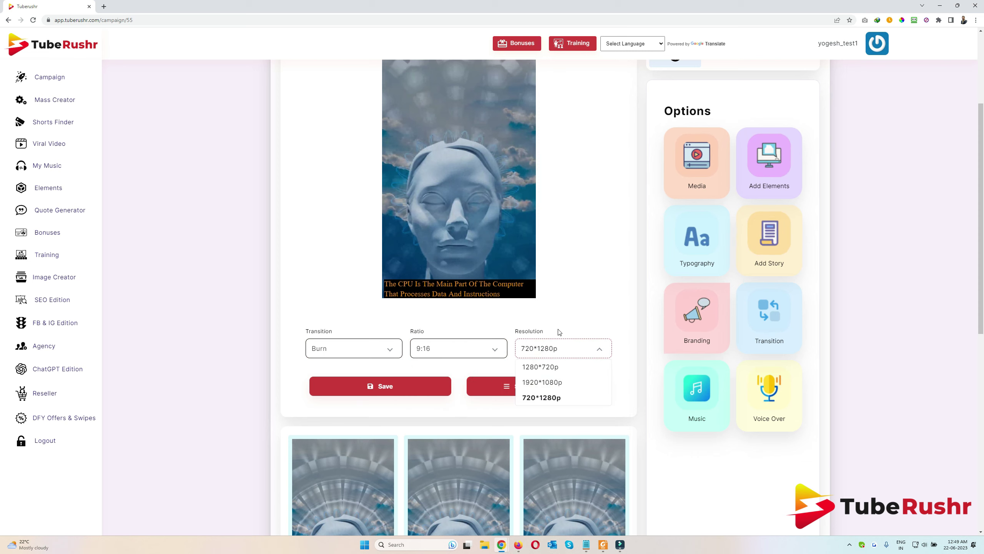
pyautogui.click(571, 315)
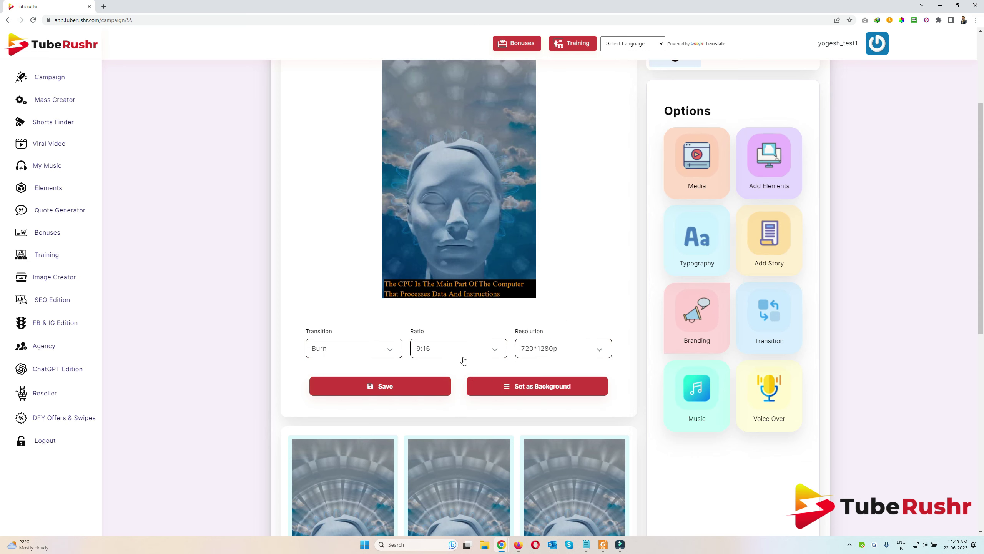
pyautogui.click(400, 395)
pyautogui.scroll(2, 553, 226)
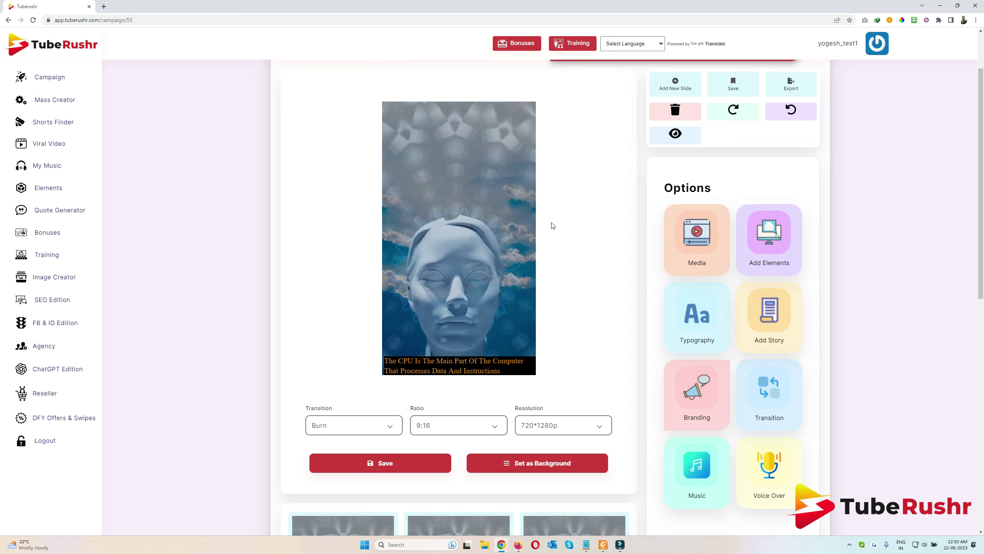
pyautogui.scroll(2, 553, 226)
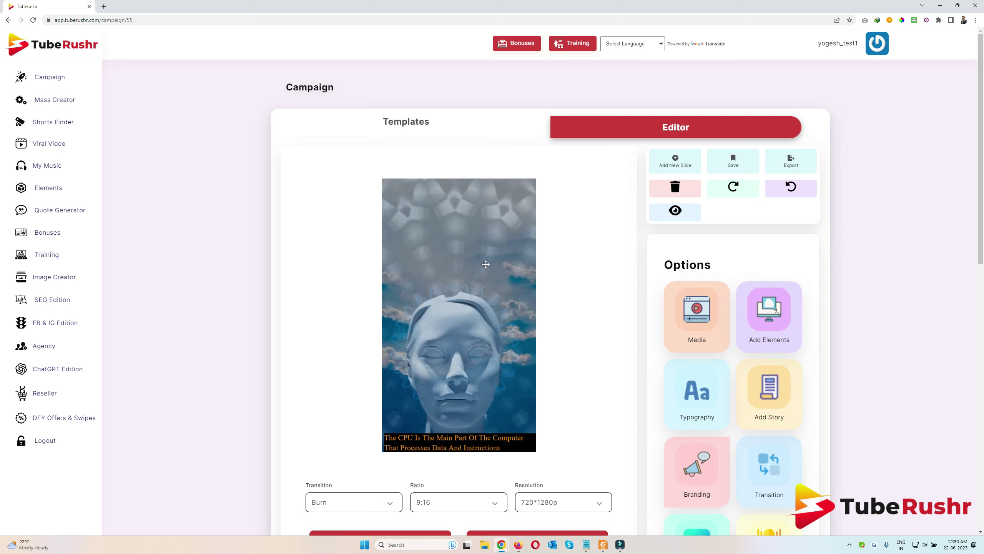
pyautogui.scroll(-1, 486, 264)
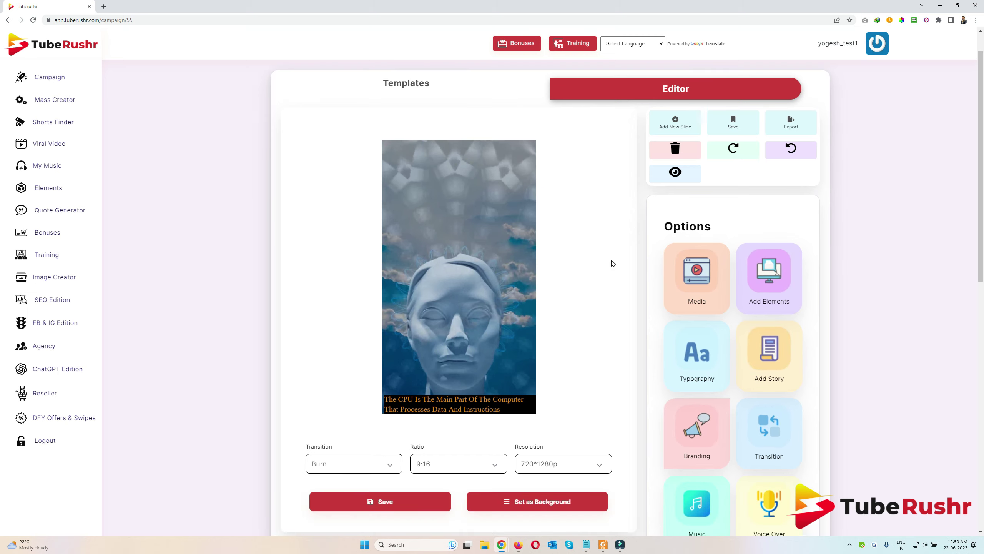
# Place an office photo from the media library on the slide, shrunk into the upper right
pyautogui.click(702, 286)
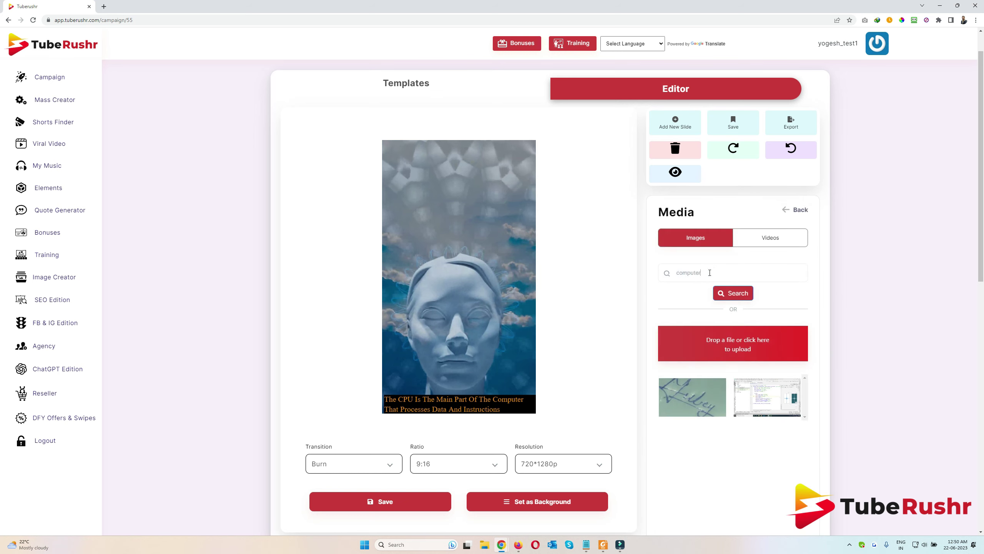
pyautogui.click(742, 297)
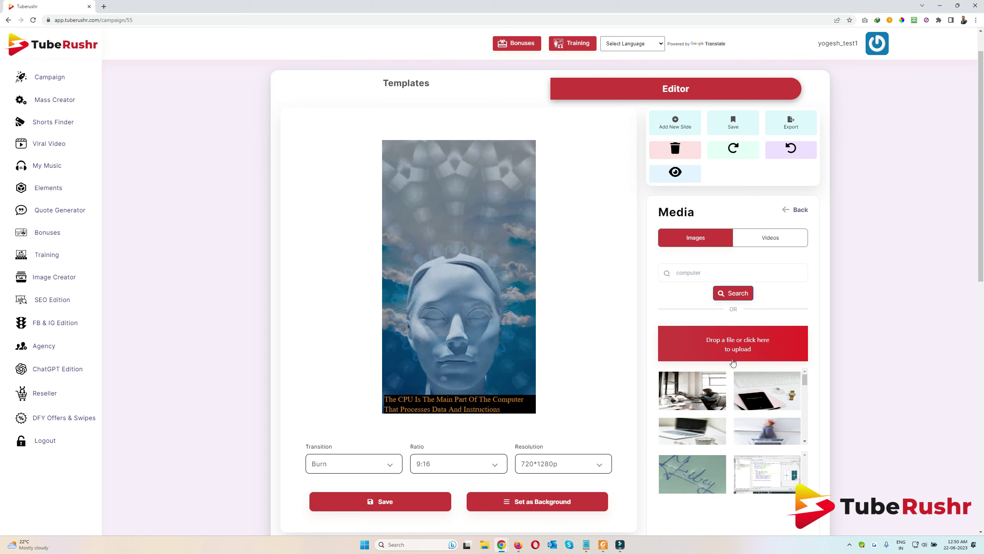
pyautogui.scroll(-3, 821, 435)
pyautogui.scroll(-2, 743, 313)
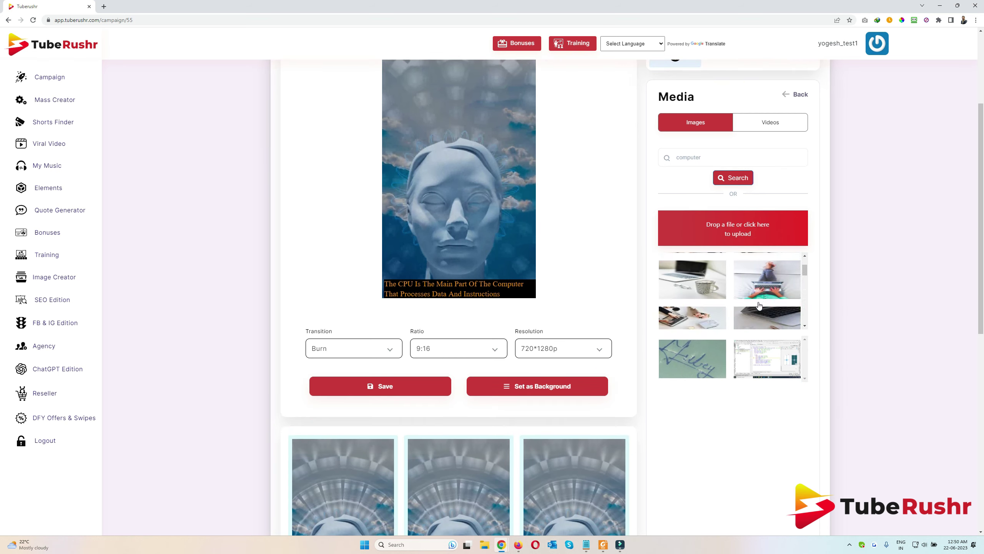
pyautogui.scroll(2, 743, 311)
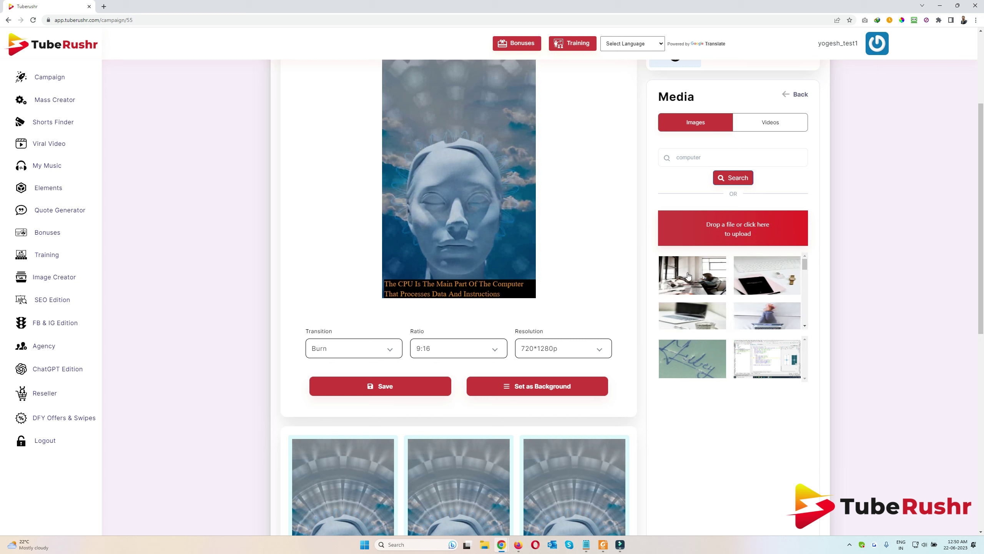
pyautogui.moveTo(691, 279); pyautogui.dragTo(449, 130)
pyautogui.moveTo(482, 187); pyautogui.dragTo(448, 141)
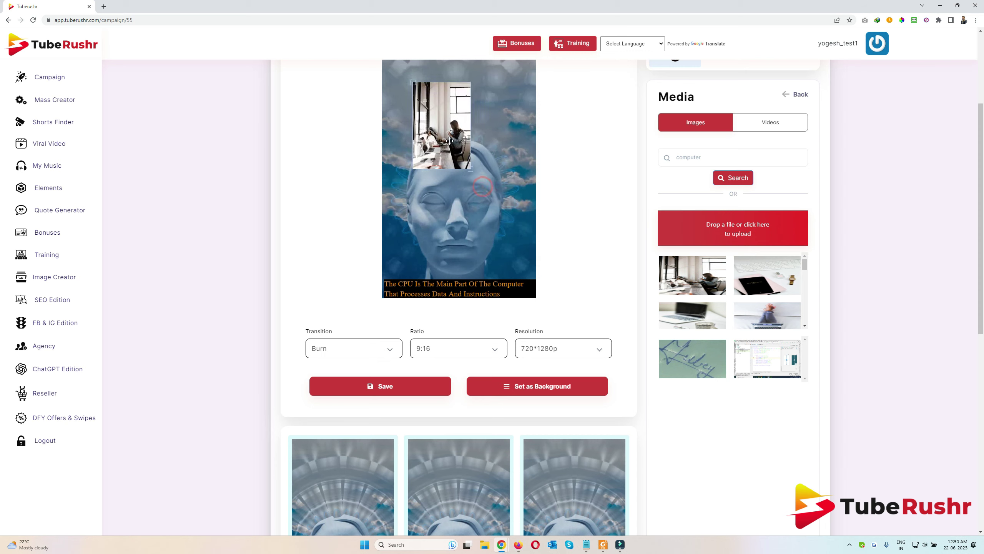
pyautogui.moveTo(474, 172); pyautogui.dragTo(454, 142)
pyautogui.moveTo(433, 105); pyautogui.dragTo(509, 99)
# Adjust the overlay, switch media results to videos, and return to the main options
pyautogui.scroll(3, 541, 187)
pyautogui.moveTo(511, 219); pyautogui.dragTo(507, 180)
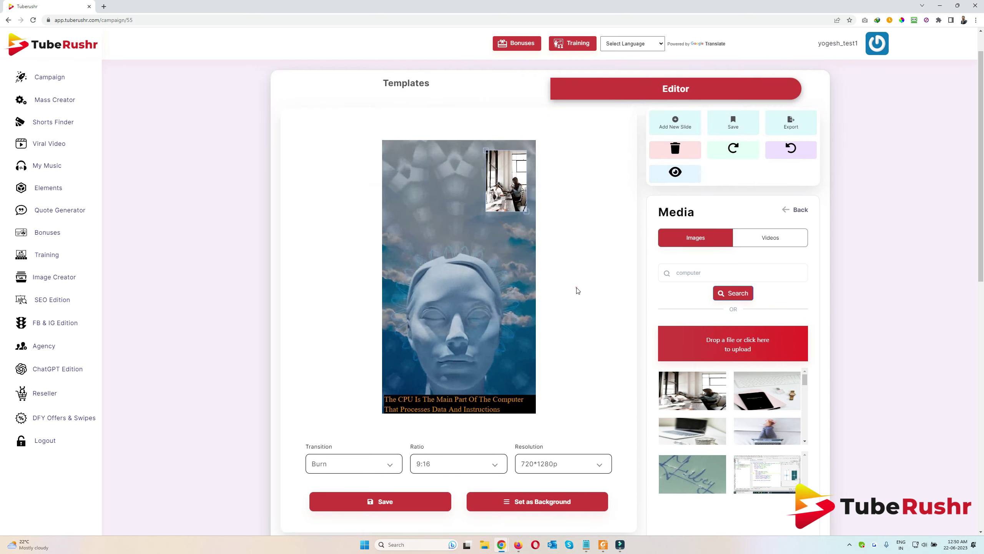
pyautogui.click(790, 245)
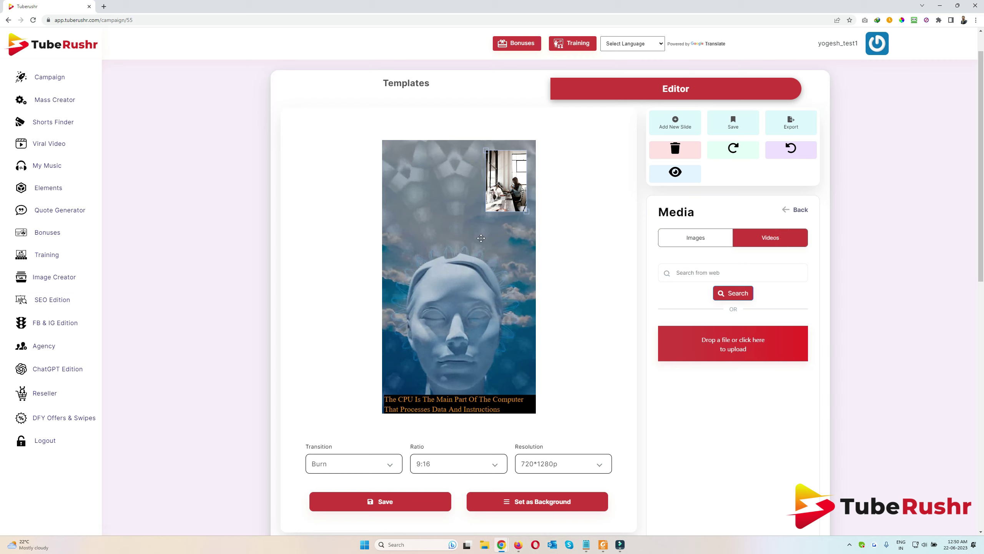
pyautogui.click(796, 212)
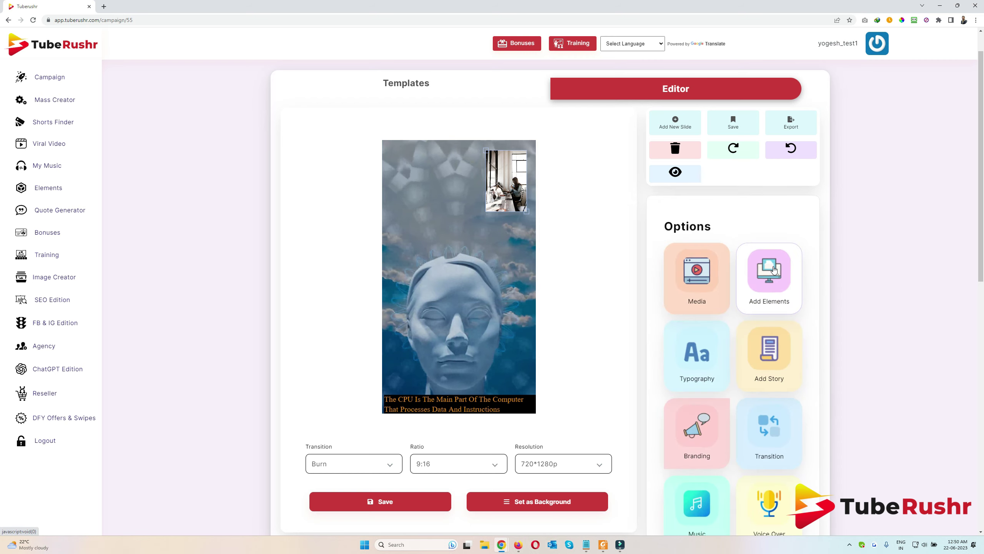
pyautogui.click(784, 249)
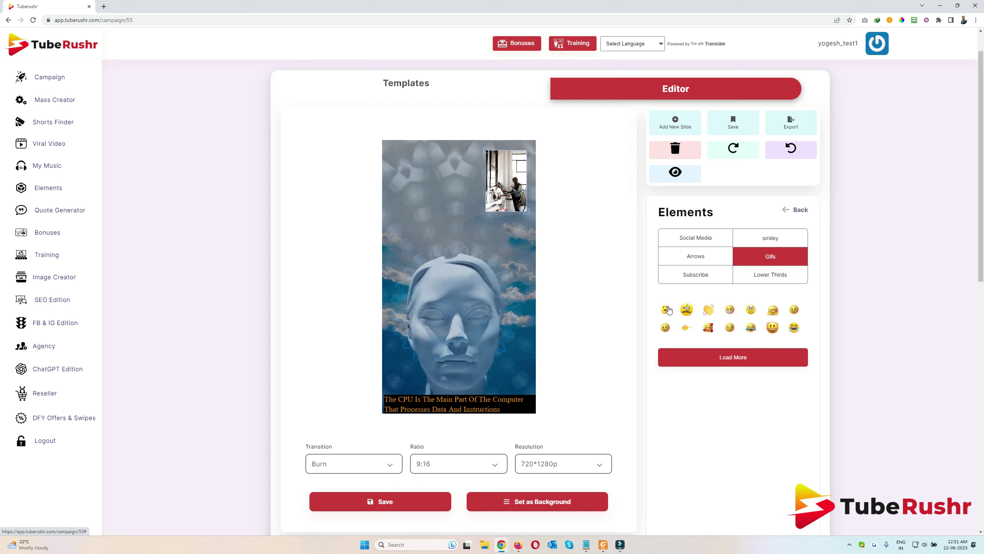
# Add a curved red arrow and a Watch us on YouTube badge near the slide bottom
pyautogui.click(692, 261)
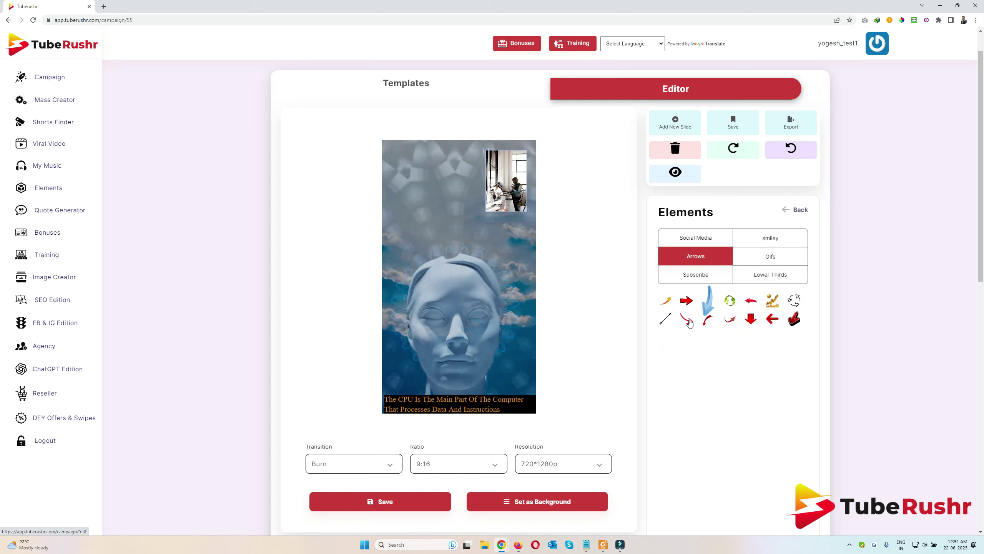
pyautogui.moveTo(422, 198); pyautogui.dragTo(454, 235)
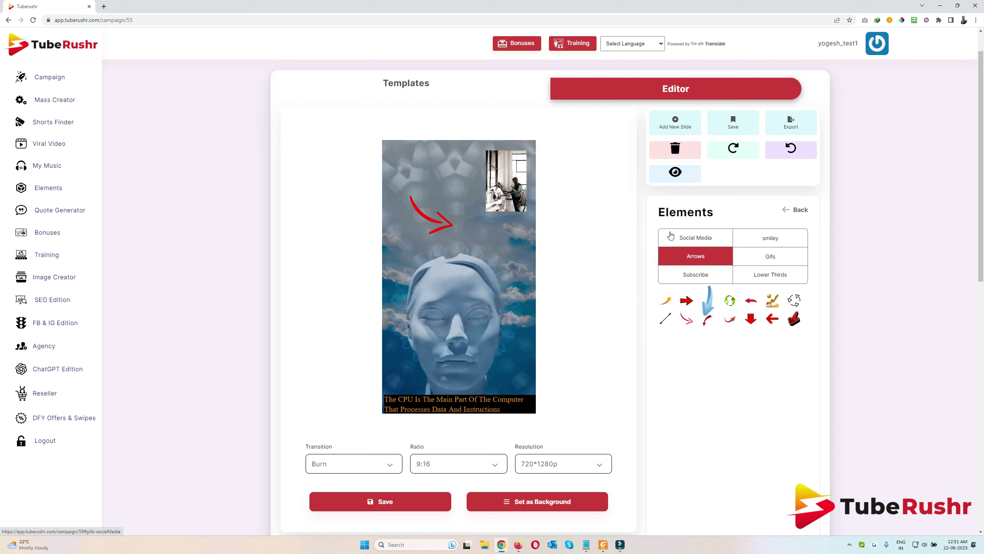
pyautogui.click(707, 242)
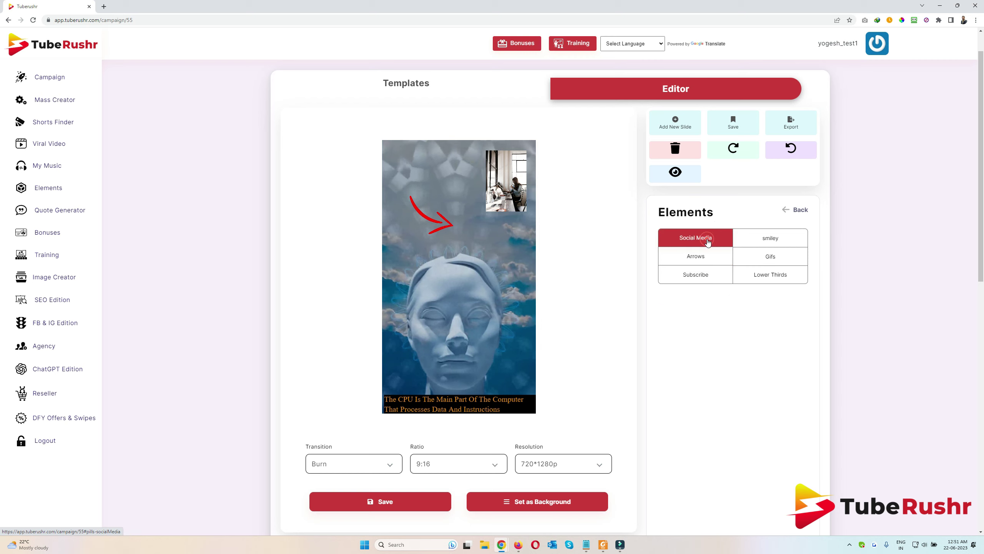
pyautogui.click(715, 276)
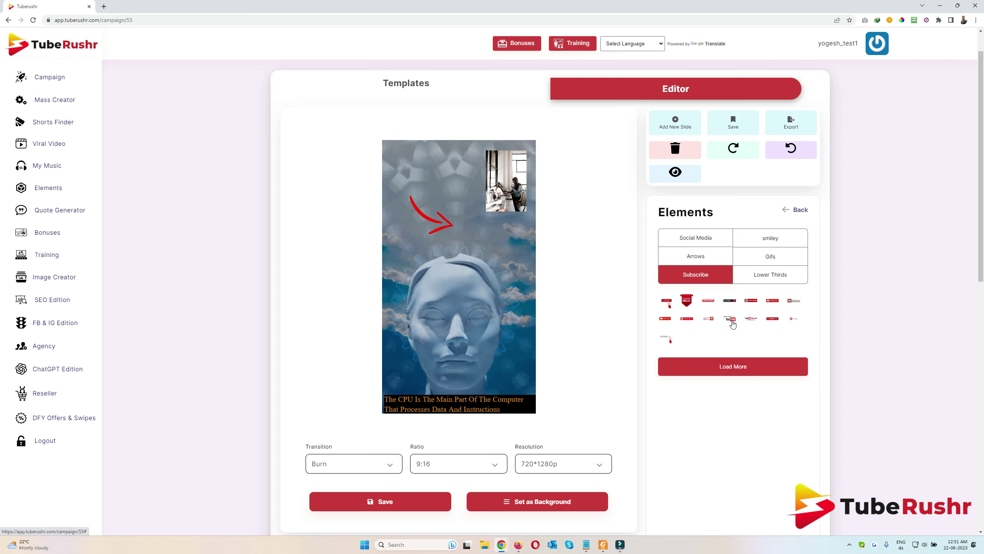
pyautogui.moveTo(473, 224); pyautogui.dragTo(499, 376)
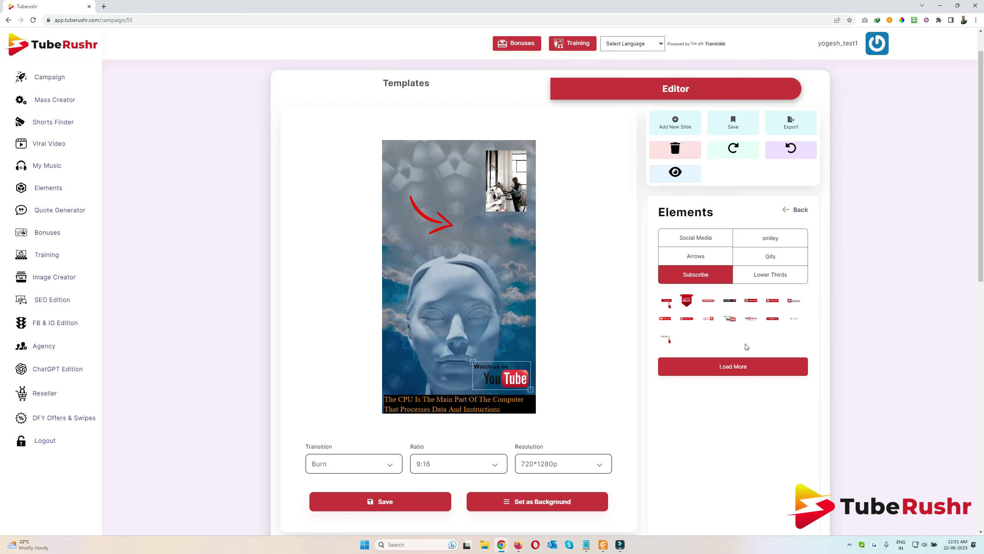
# Add a yellow-orange lower-third bar above the badge and a heart-eyes smiley on the statue
pyautogui.click(787, 279)
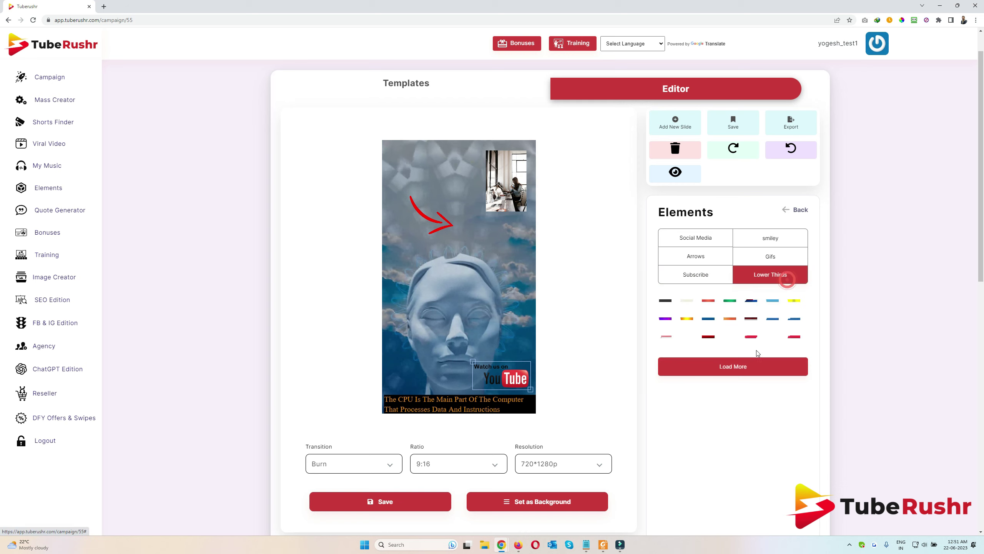
pyautogui.moveTo(444, 306); pyautogui.dragTo(457, 343)
pyautogui.click(473, 351)
pyautogui.click(782, 259)
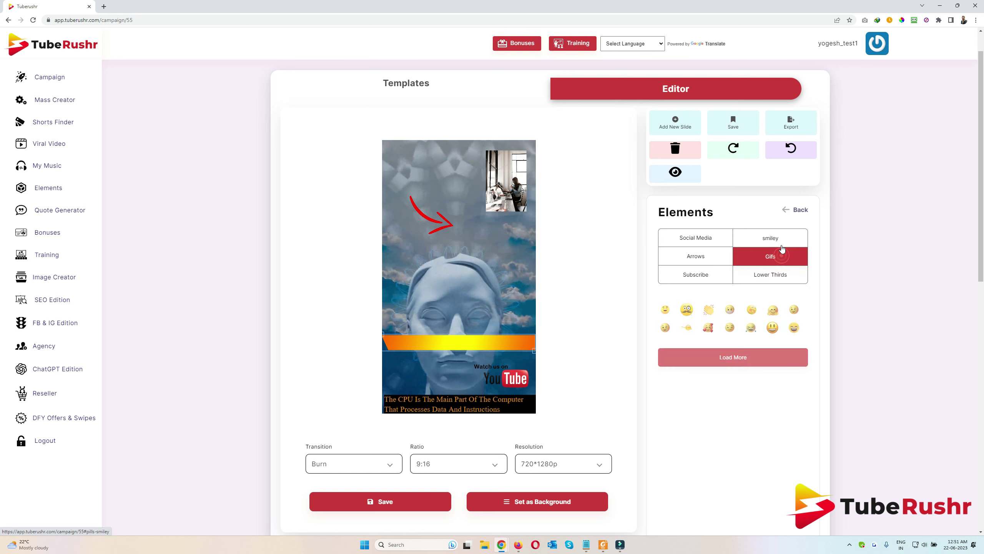
pyautogui.click(770, 238)
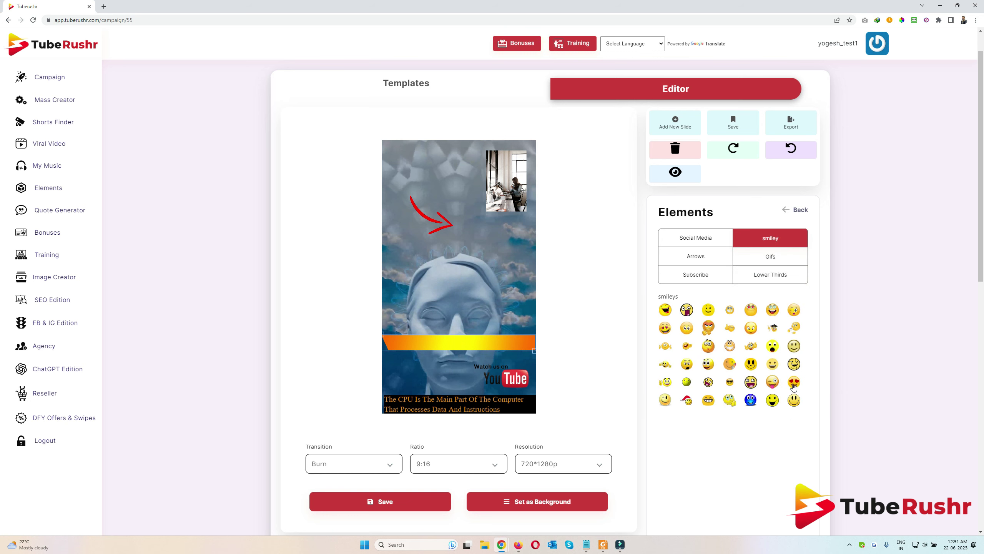
pyautogui.moveTo(793, 385); pyautogui.dragTo(471, 297)
pyautogui.click(788, 212)
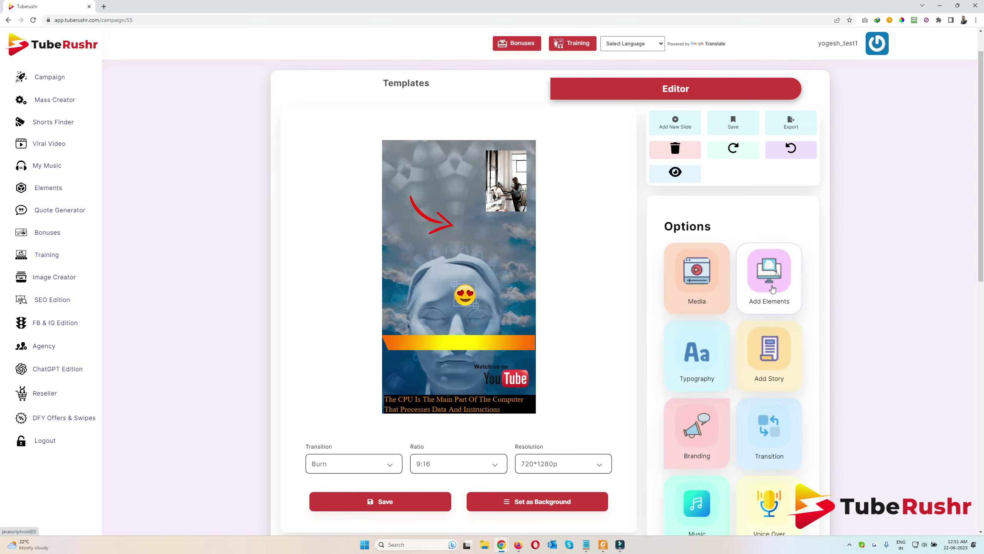
pyautogui.scroll(-1, 560, 293)
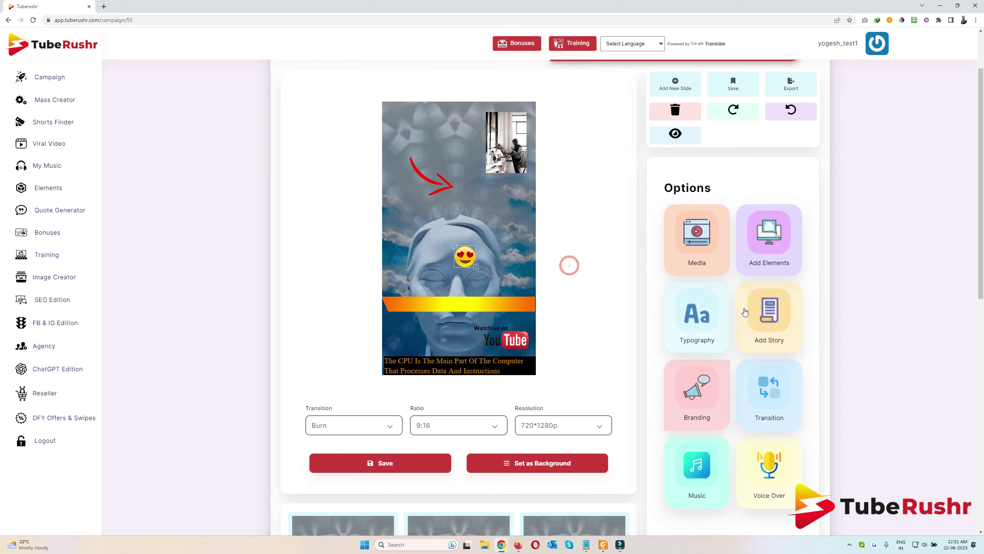
# Add a TubeRushR text box to the slide
pyautogui.click(694, 303)
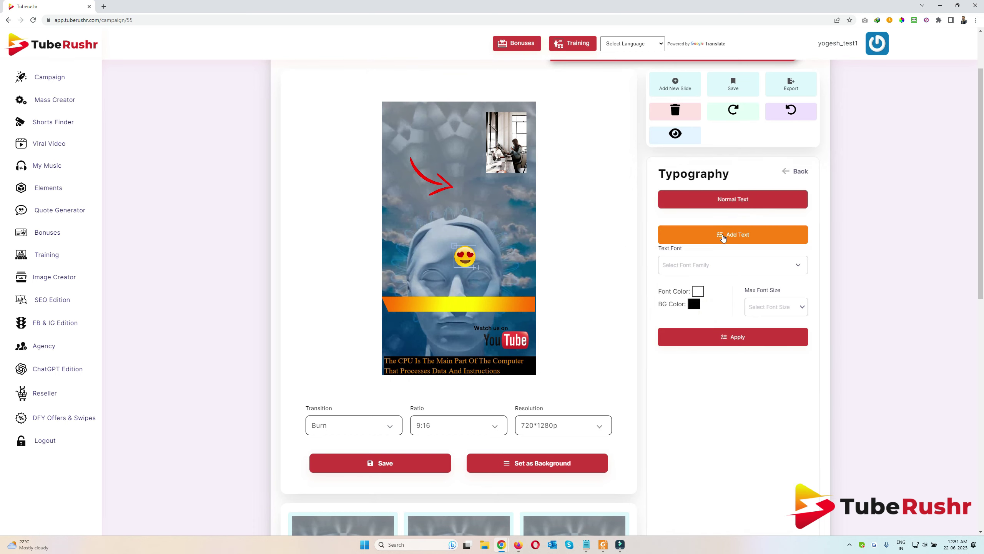
pyautogui.click(723, 236)
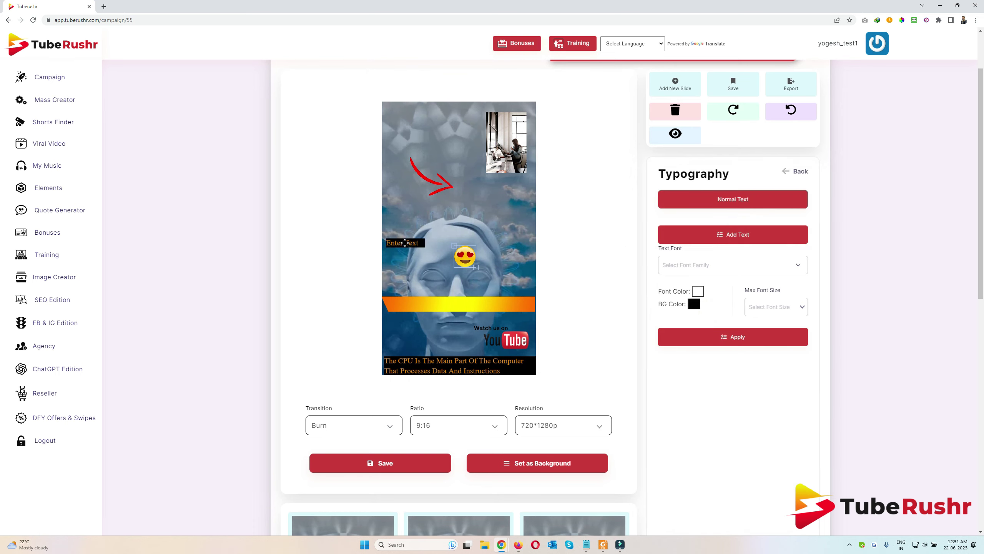
pyautogui.moveTo(404, 244); pyautogui.dragTo(443, 223)
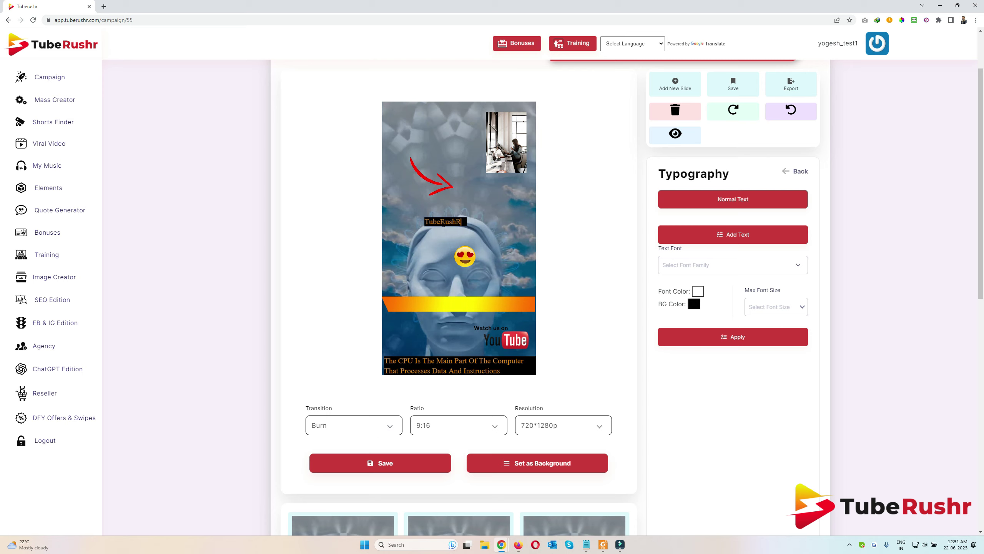
pyautogui.moveTo(453, 223); pyautogui.dragTo(469, 231)
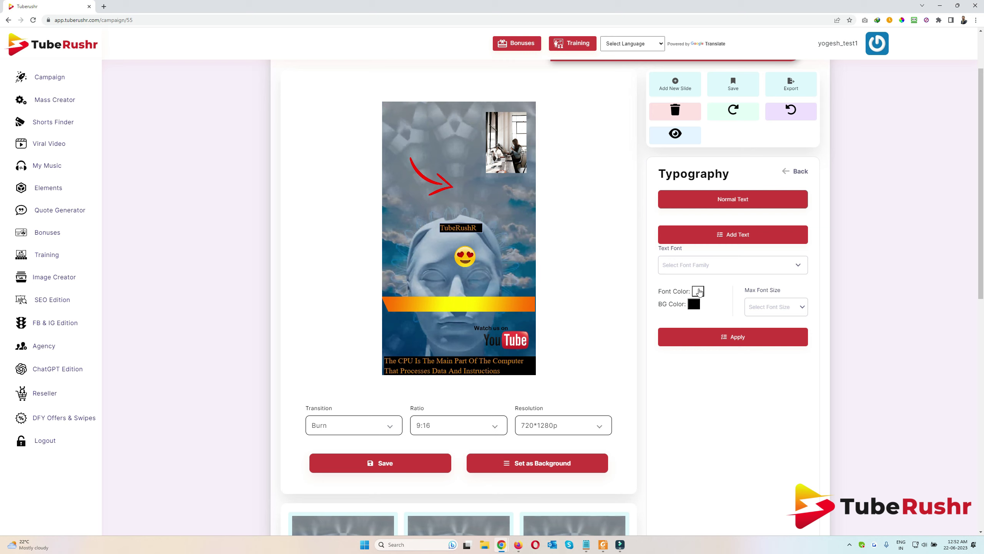
# Make the TubeRushR text red on a green background
pyautogui.click(699, 290)
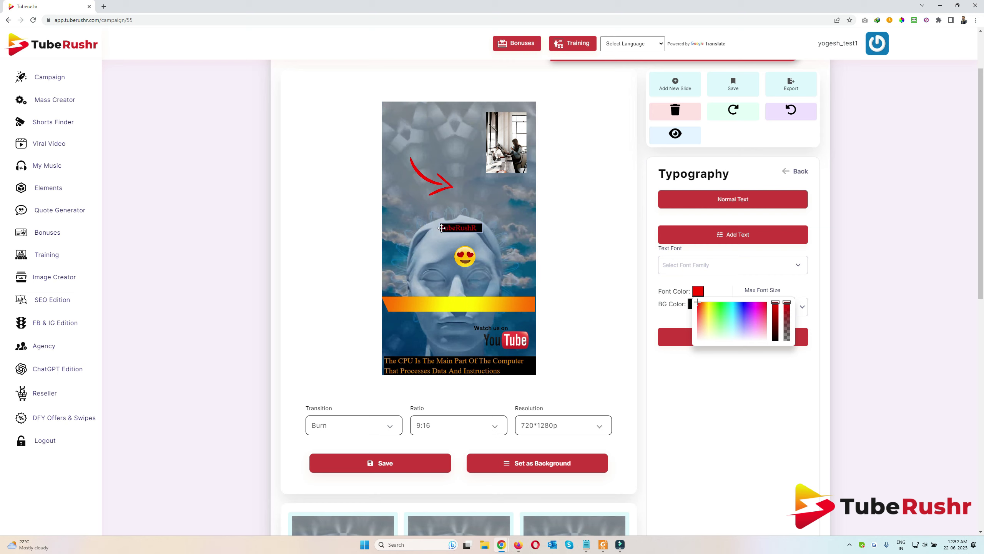
pyautogui.click(645, 299)
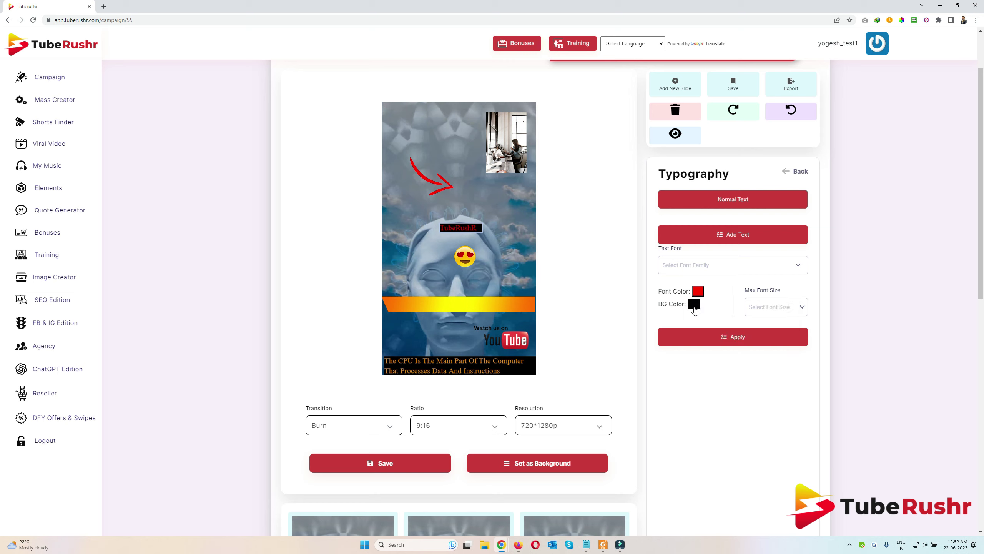
pyautogui.click(695, 305)
pyautogui.moveTo(697, 323); pyautogui.dragTo(714, 323)
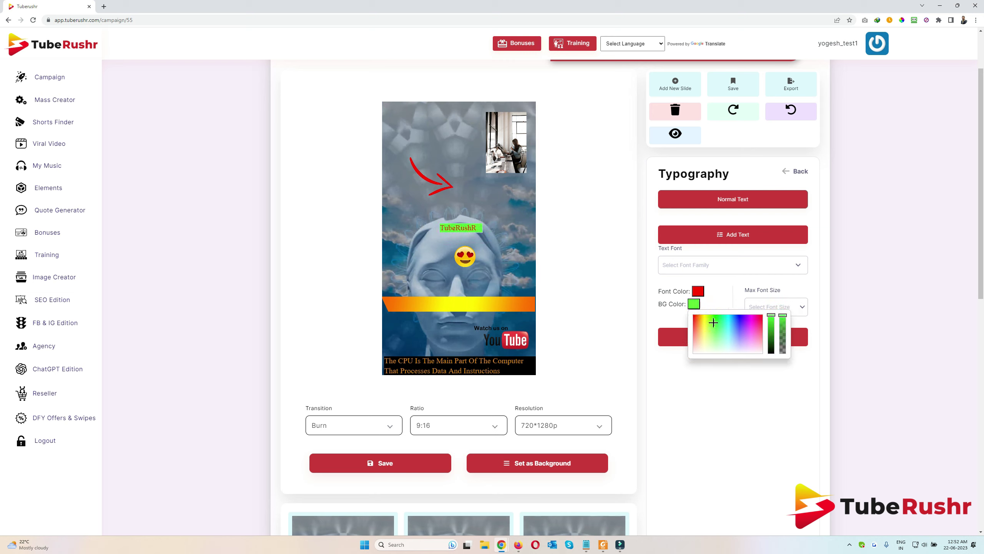
pyautogui.click(543, 247)
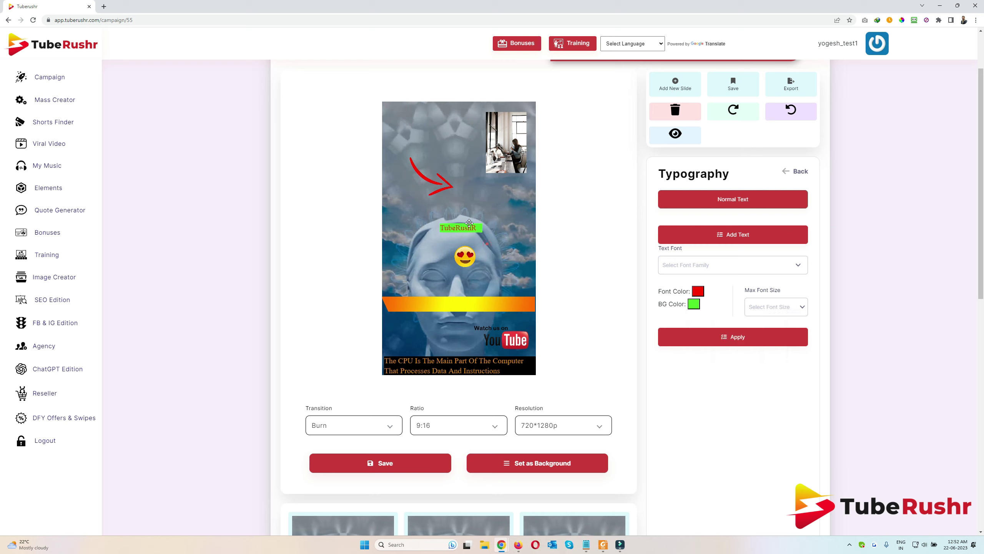
pyautogui.moveTo(466, 228); pyautogui.dragTo(461, 219)
# Set the caption to 26px Kanit-Bold and move it to the top of the slide
pyautogui.click(769, 306)
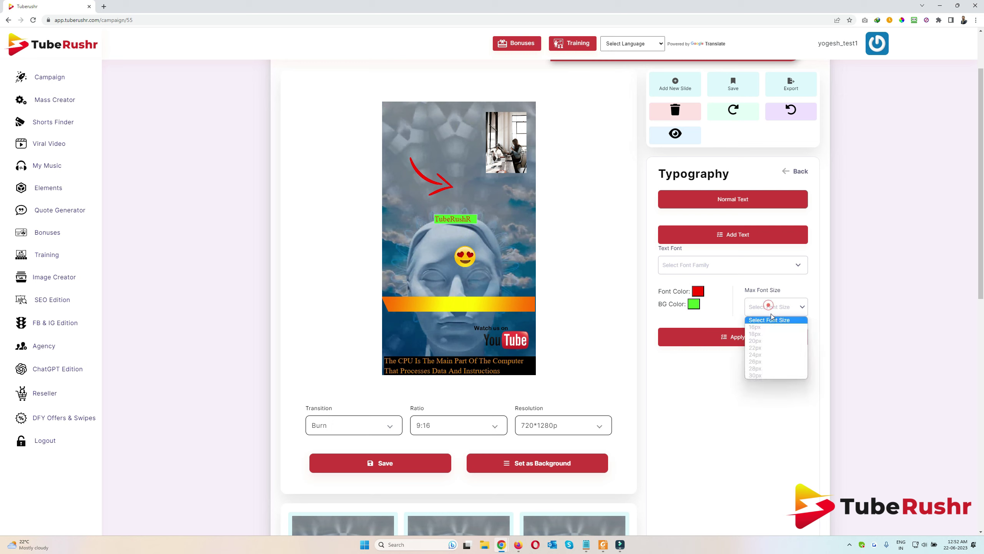
pyautogui.click(773, 361)
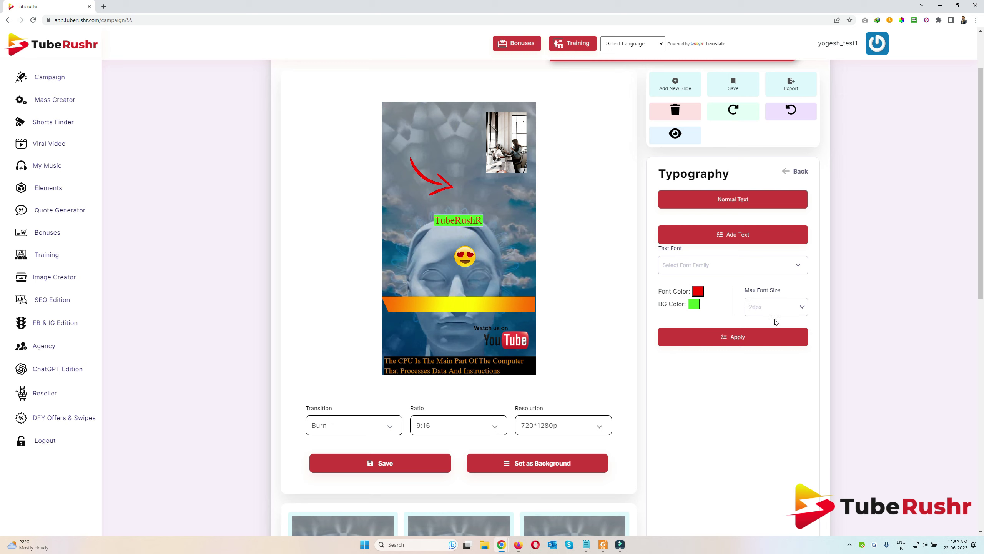
pyautogui.click(716, 270)
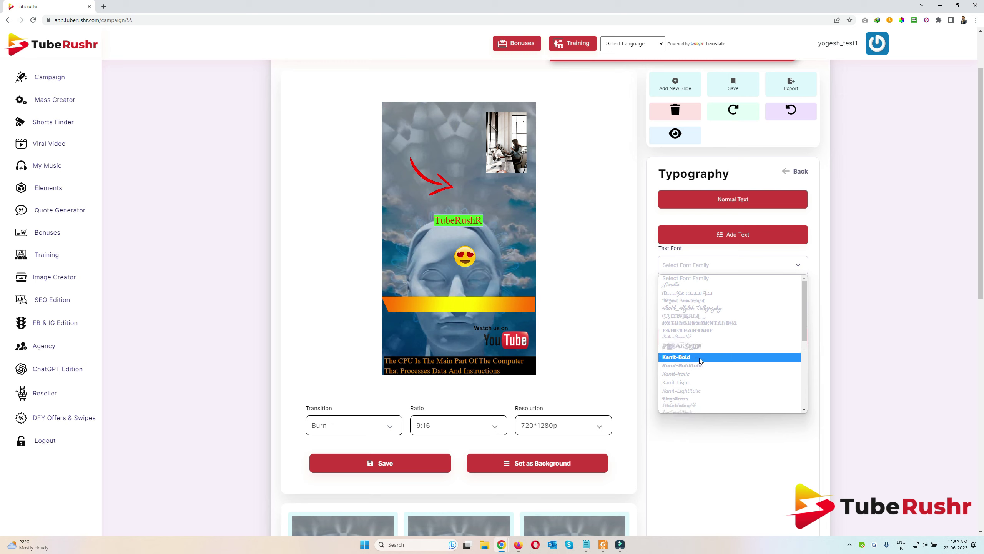
pyautogui.click(701, 361)
pyautogui.moveTo(469, 222); pyautogui.dragTo(454, 117)
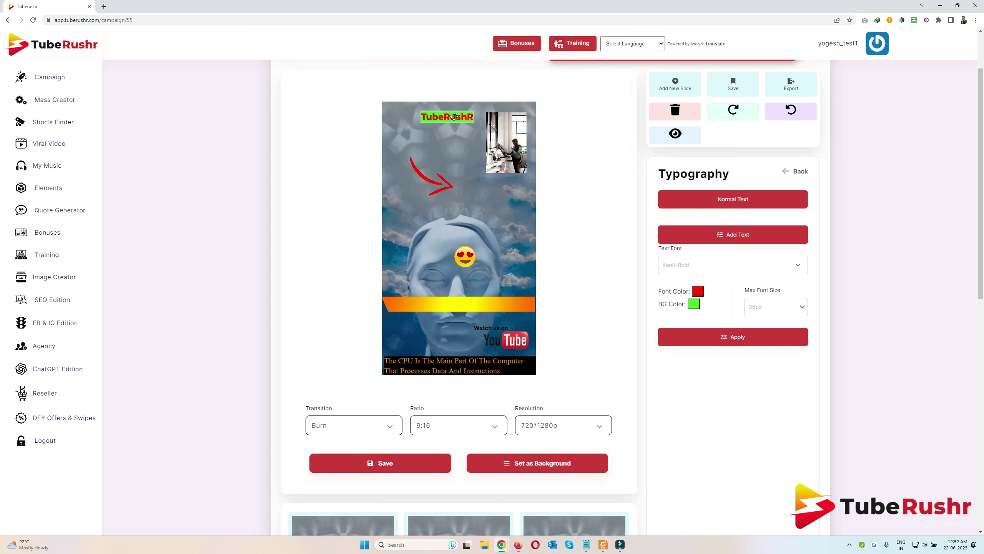
pyautogui.moveTo(454, 119)
pyautogui.mouseDown()
pyautogui.moveTo(430, 190)
pyautogui.moveTo(427, 142)
pyautogui.moveTo(449, 128)
pyautogui.mouseUp()
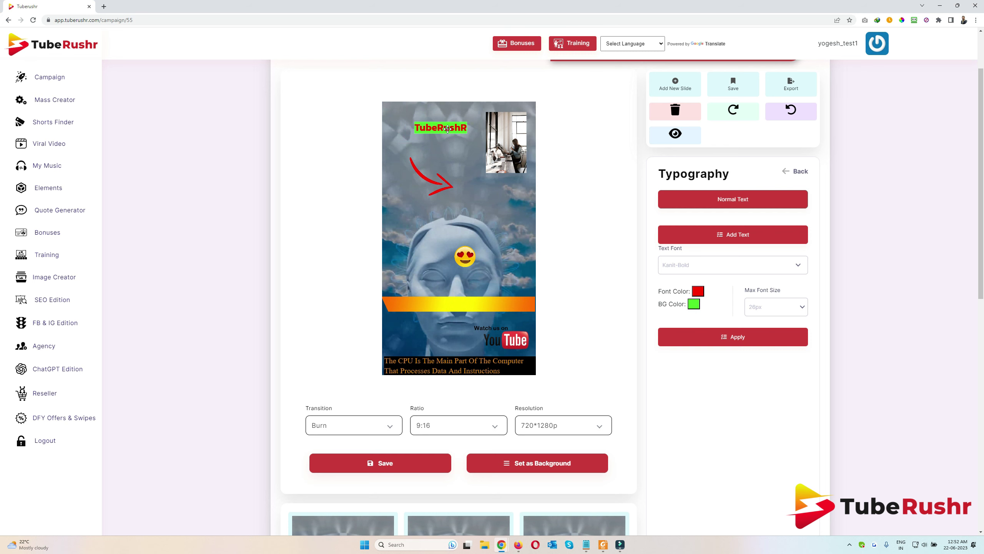
pyautogui.scroll(-8, 366, 419)
# Apply the red-on-green typography and drag the CPU caption up so two lines show
pyautogui.scroll(-1, 367, 420)
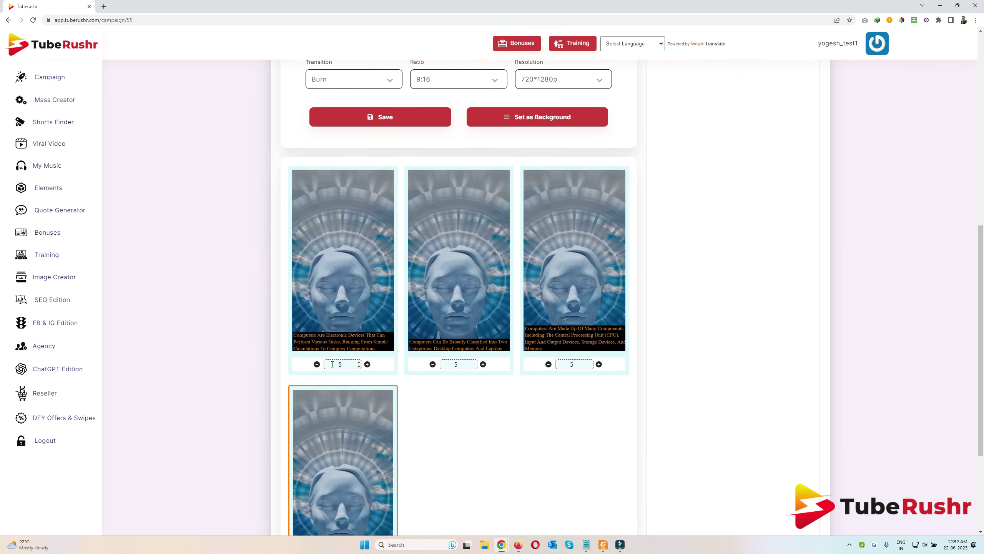
pyautogui.scroll(-2, 432, 383)
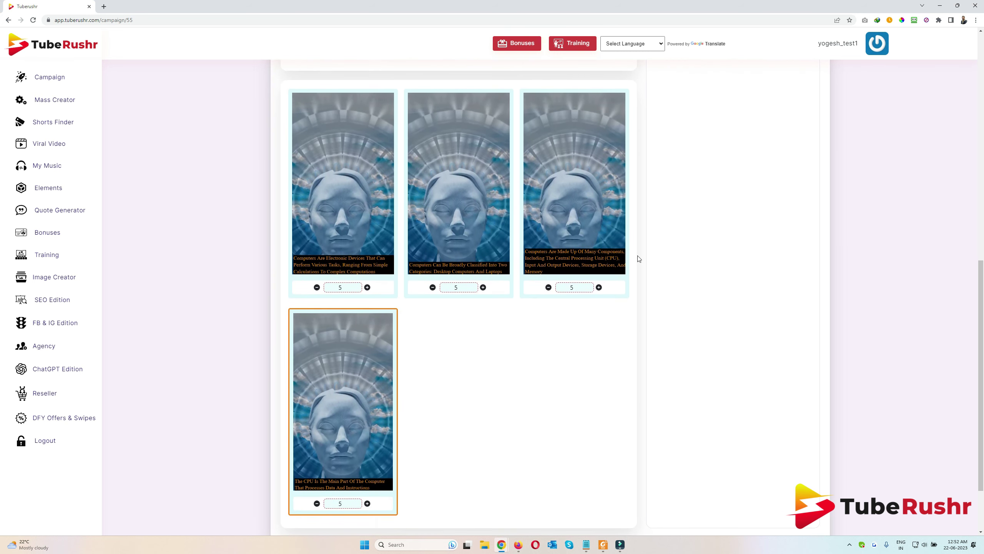
pyautogui.scroll(9, 518, 466)
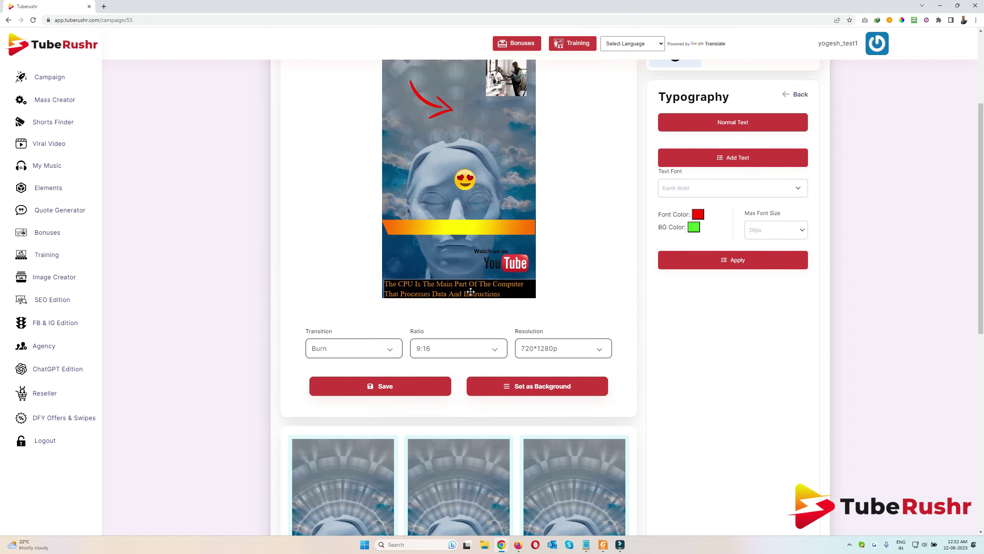
pyautogui.click(727, 268)
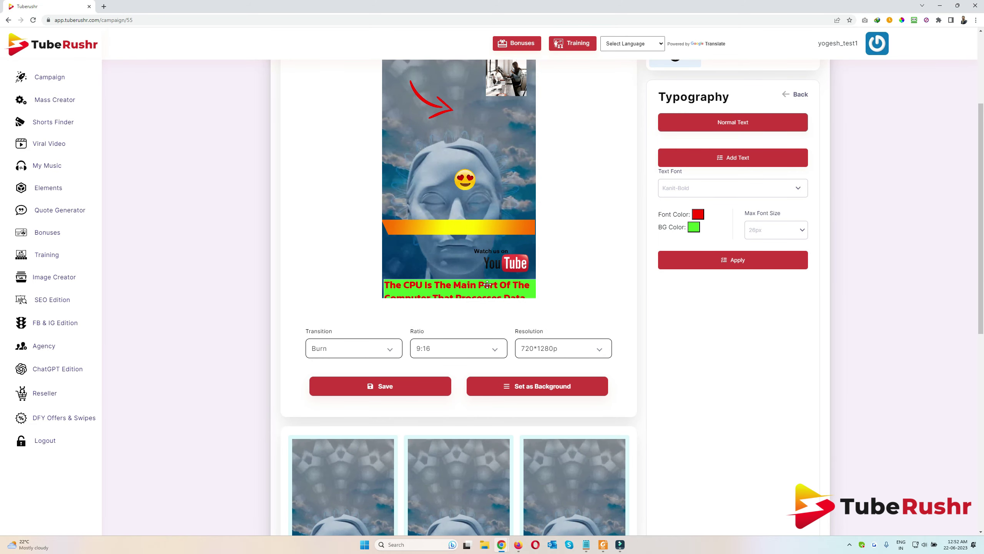
pyautogui.click(489, 284)
pyautogui.moveTo(528, 286); pyautogui.dragTo(524, 268)
pyautogui.scroll(-7, 585, 296)
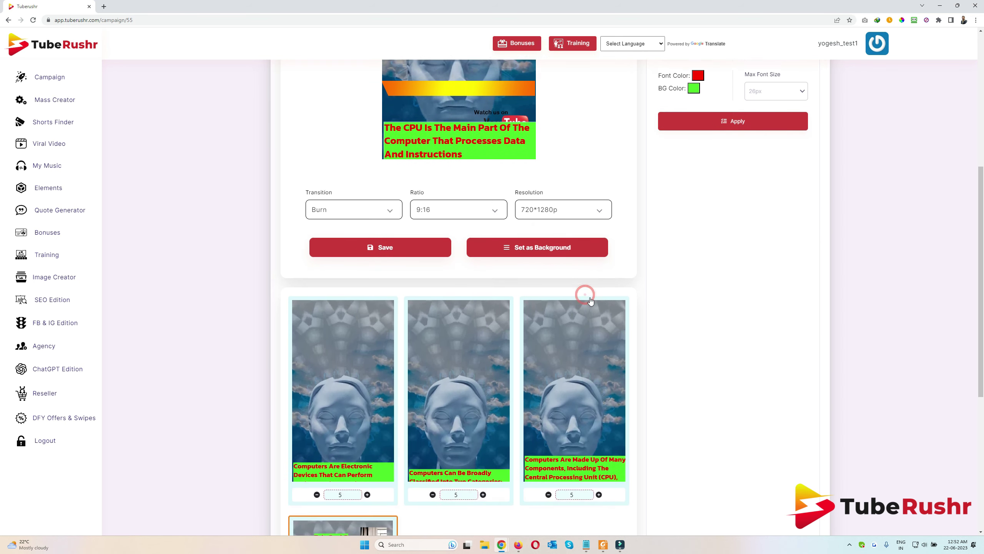
pyautogui.scroll(-4, 376, 308)
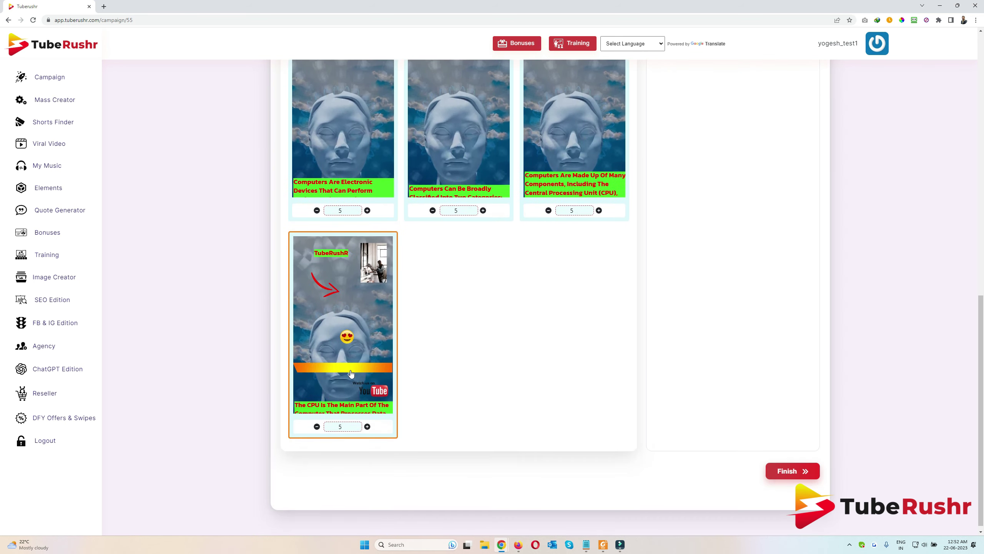
pyautogui.scroll(12, 344, 205)
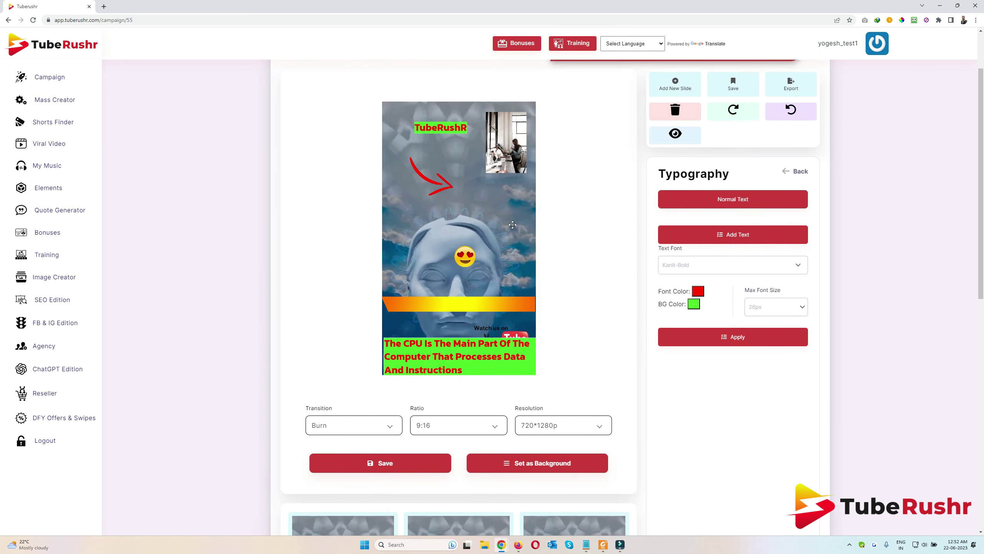
pyautogui.scroll(2, 620, 252)
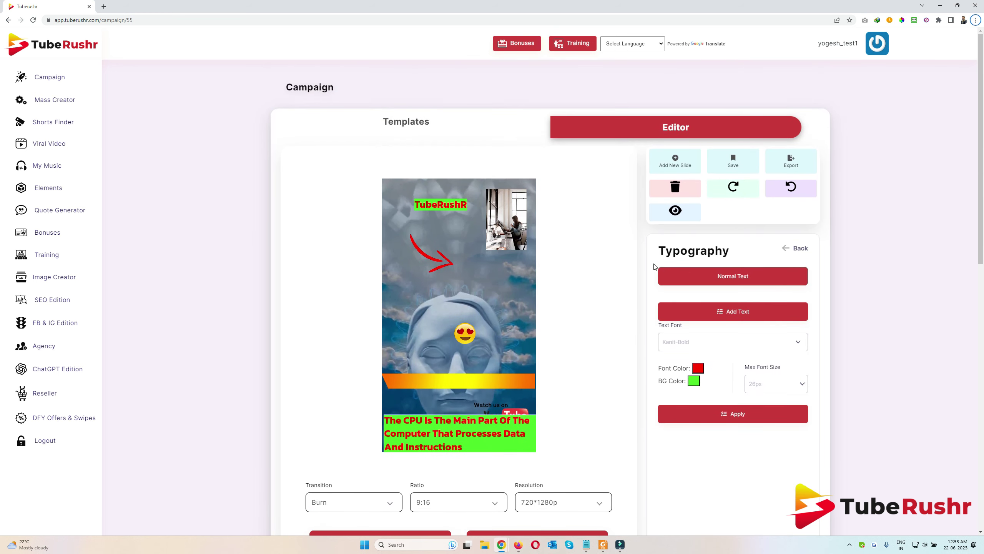
# Add the desktop-and-laptops story line as a new slide
pyautogui.click(796, 248)
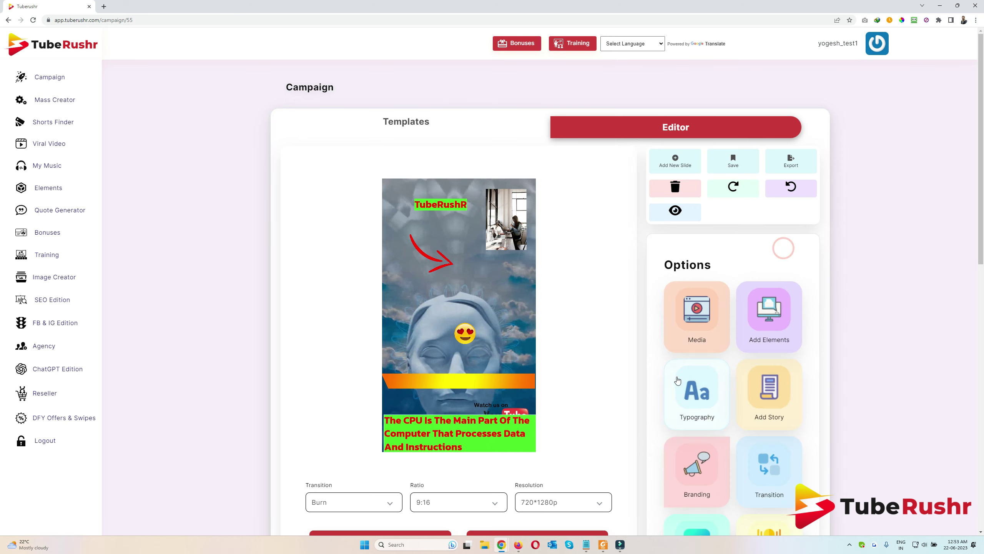
pyautogui.scroll(-4, 823, 355)
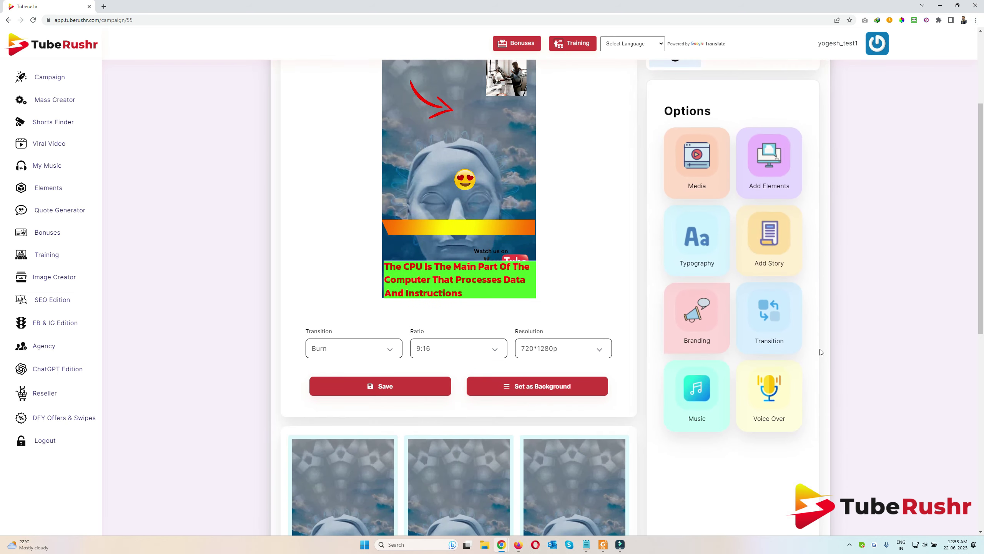
pyautogui.click(772, 245)
pyautogui.scroll(-7, 506, 393)
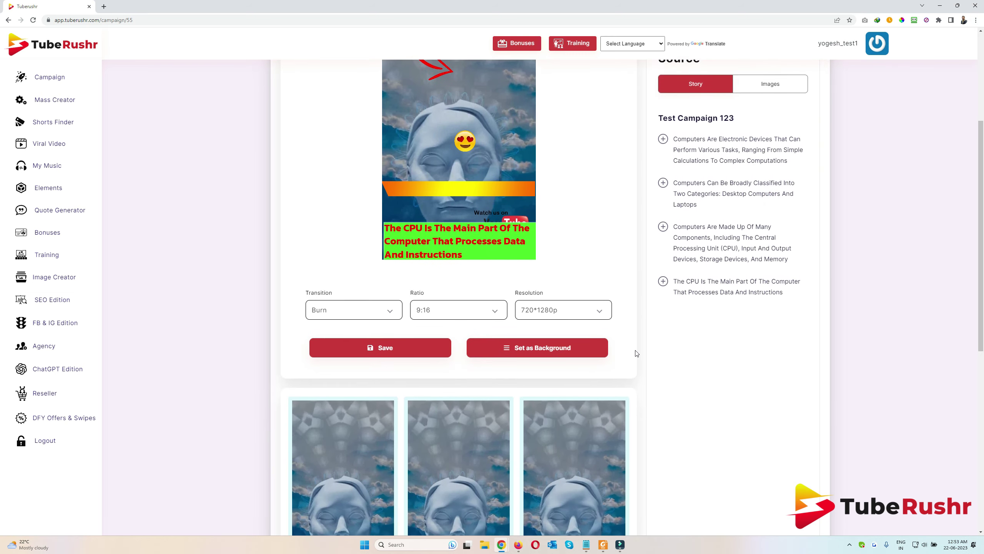
pyautogui.scroll(6, 651, 378)
pyautogui.scroll(-6, 638, 319)
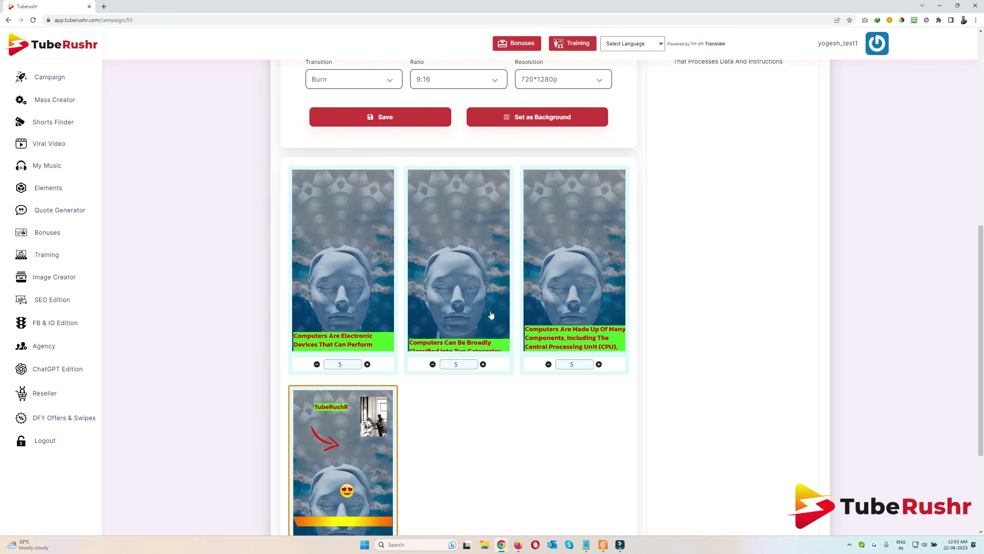
pyautogui.scroll(7, 627, 276)
pyautogui.click(663, 221)
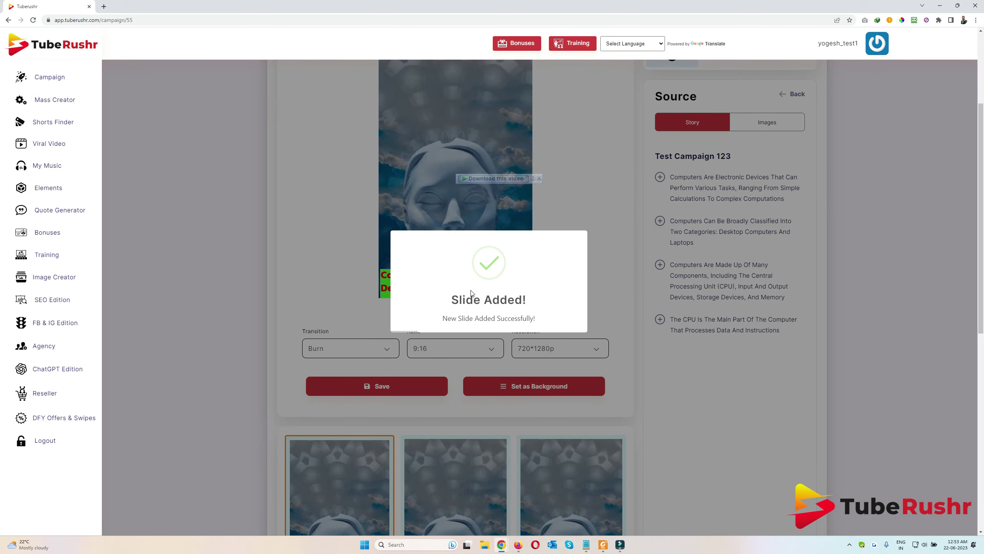
# Open the new robot slide, nudge its caption upward, and return to options
pyautogui.scroll(-7, 466, 460)
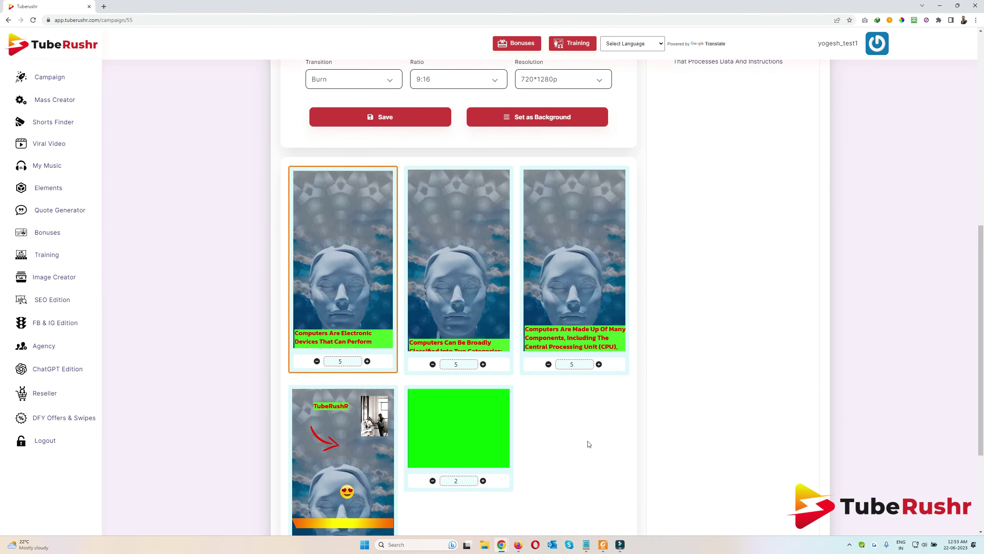
pyautogui.click(487, 433)
pyautogui.scroll(7, 536, 402)
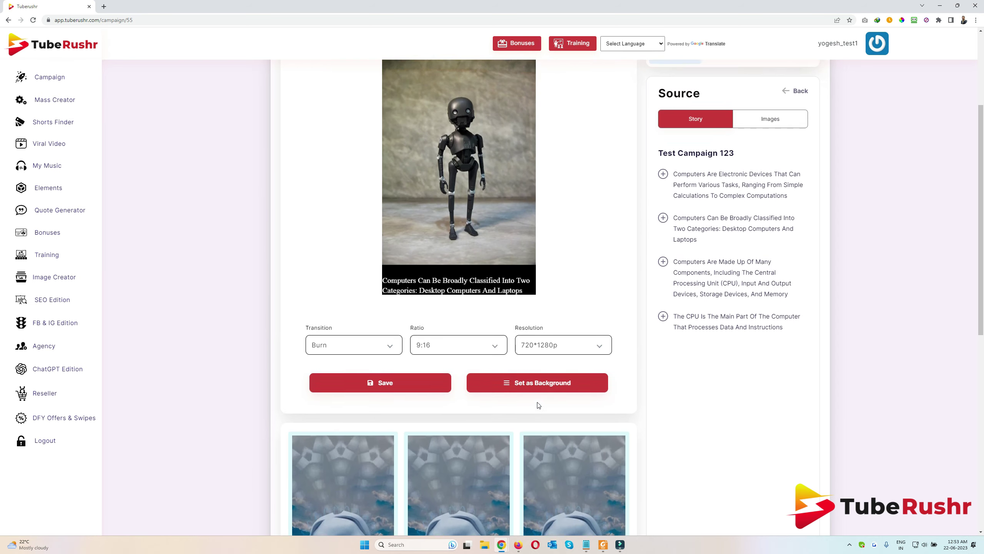
pyautogui.moveTo(457, 288); pyautogui.dragTo(508, 278)
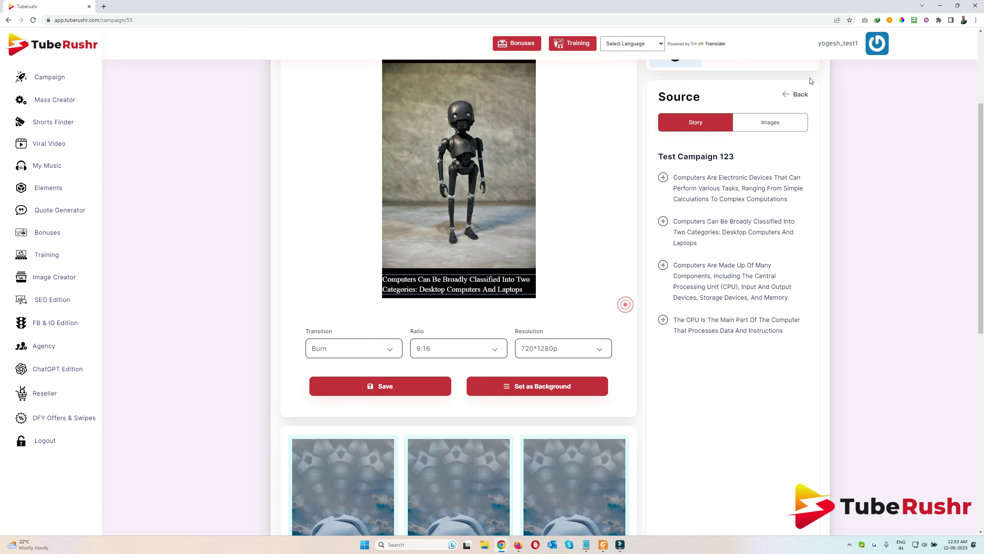
pyautogui.click(798, 94)
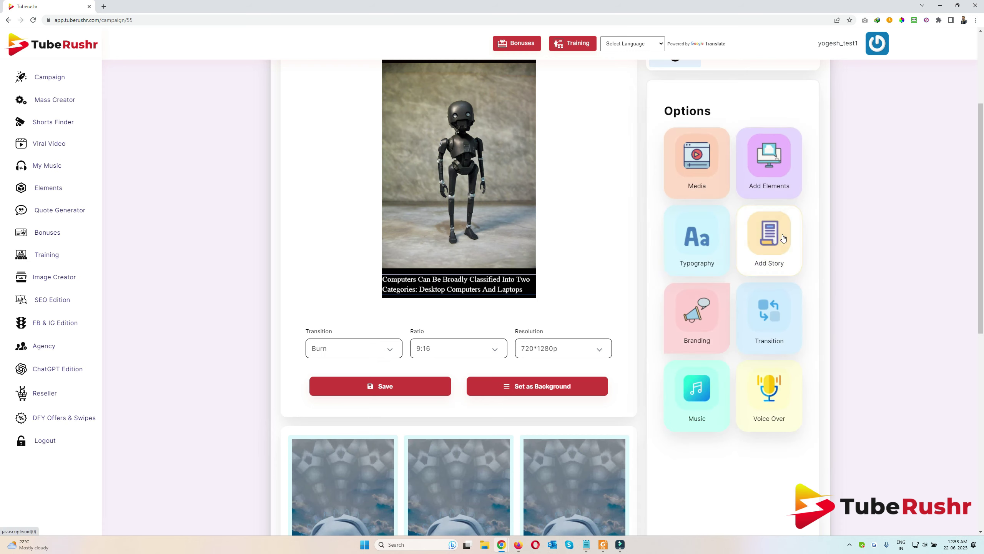
pyautogui.click(715, 329)
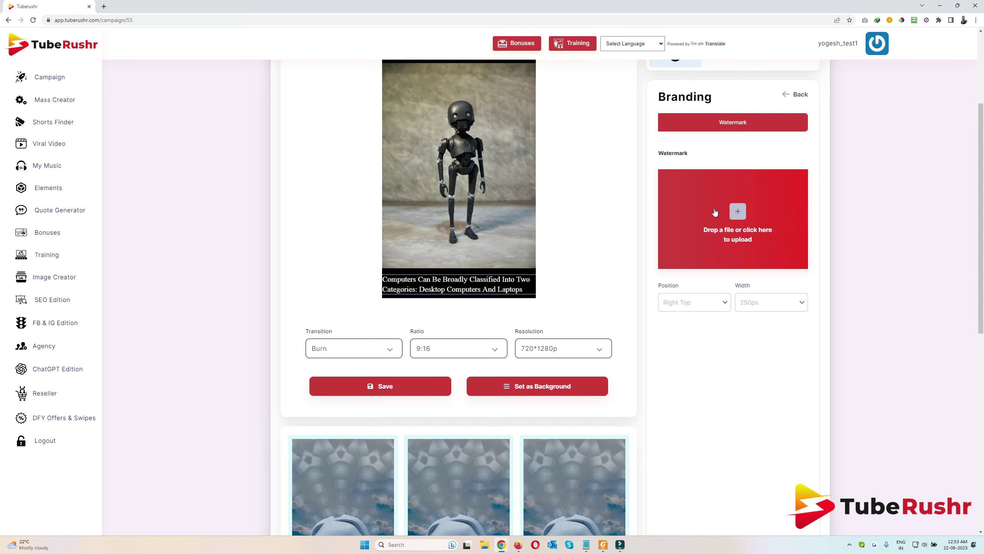
pyautogui.click(696, 305)
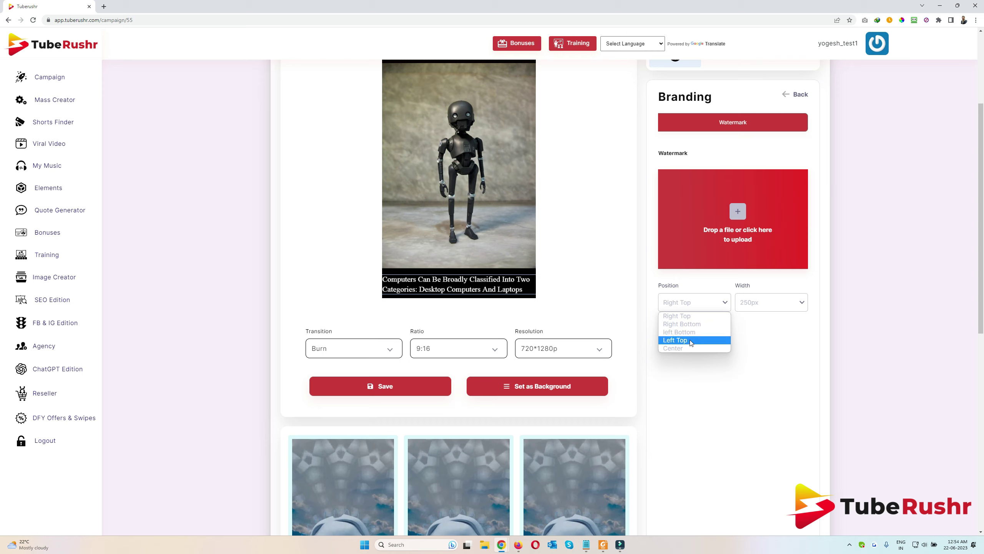
pyautogui.click(784, 311)
pyautogui.click(756, 343)
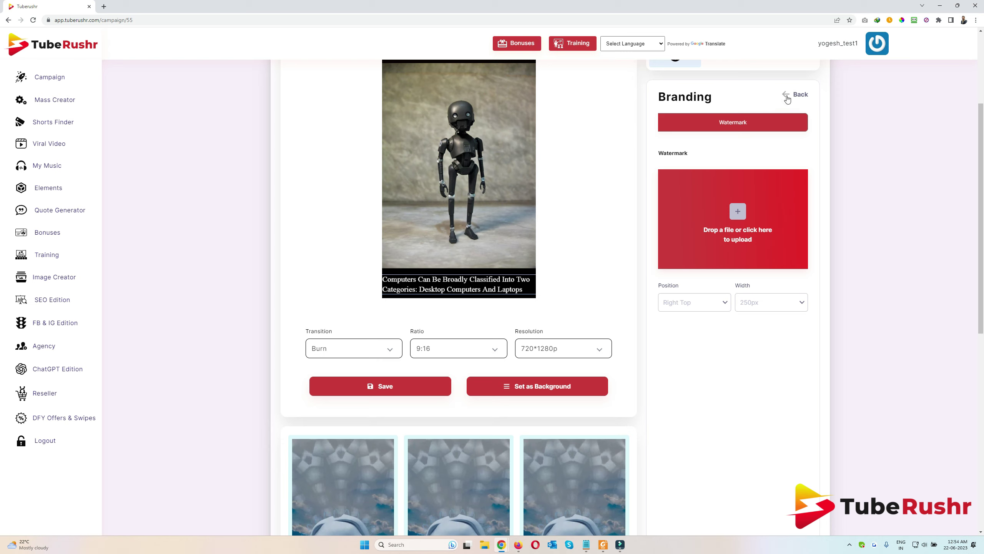
pyautogui.click(787, 97)
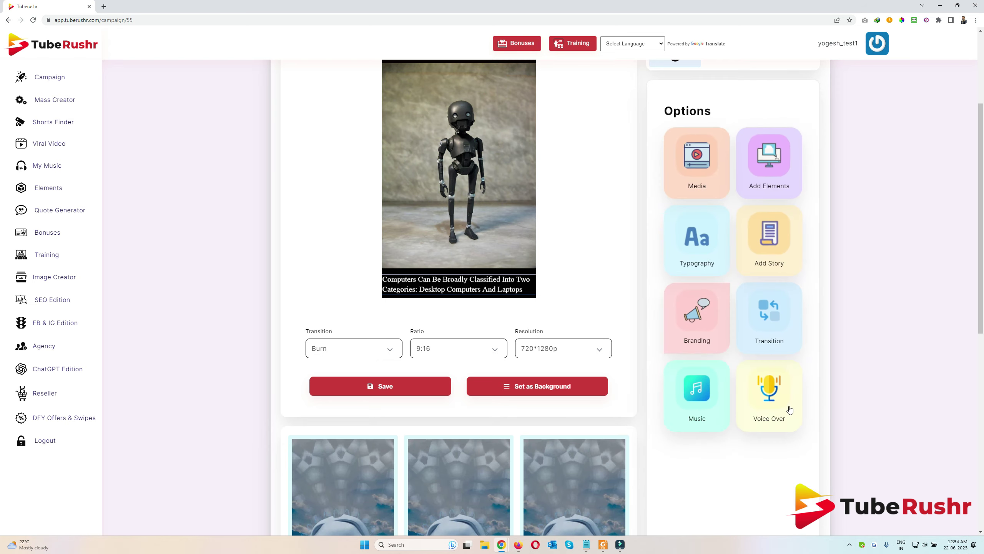
pyautogui.click(787, 313)
# Select the second slide and show its Slide transition choices, such as Burn and Linear Blur
pyautogui.scroll(-5, 375, 440)
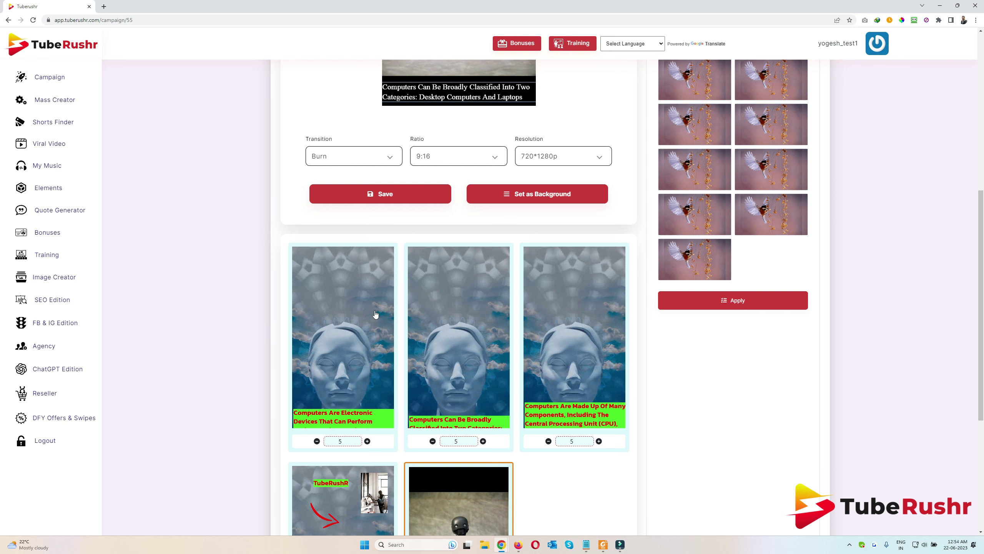
pyautogui.click(451, 309)
pyautogui.scroll(4, 699, 281)
pyautogui.moveTo(698, 186)
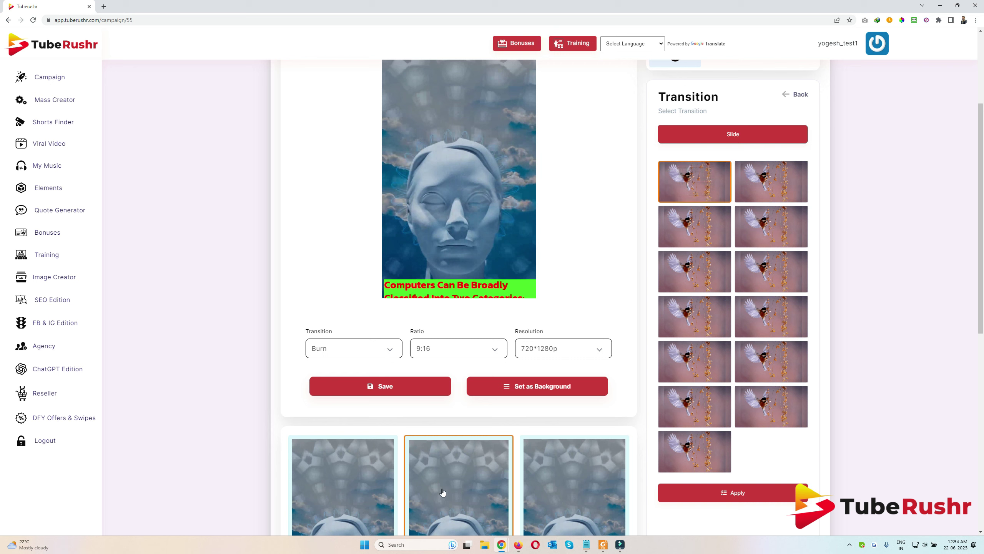
pyautogui.moveTo(700, 258)
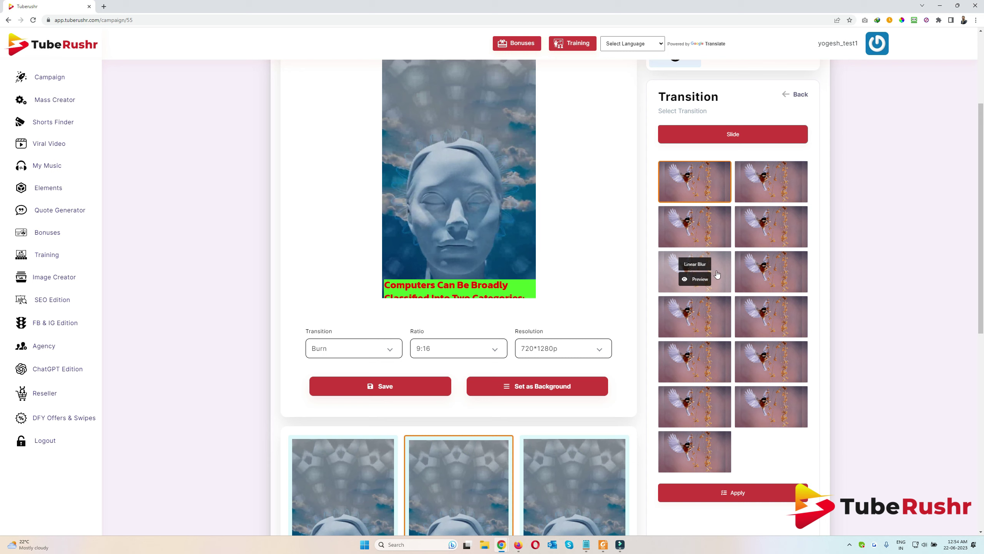
# Preview the Linear Blur transition, then close the preview
pyautogui.click(703, 277)
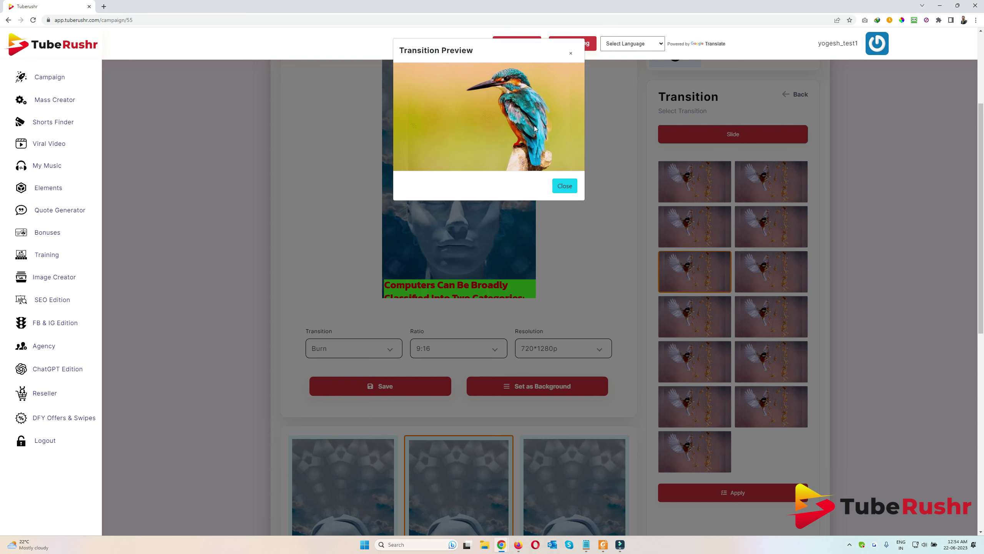
pyautogui.click(564, 185)
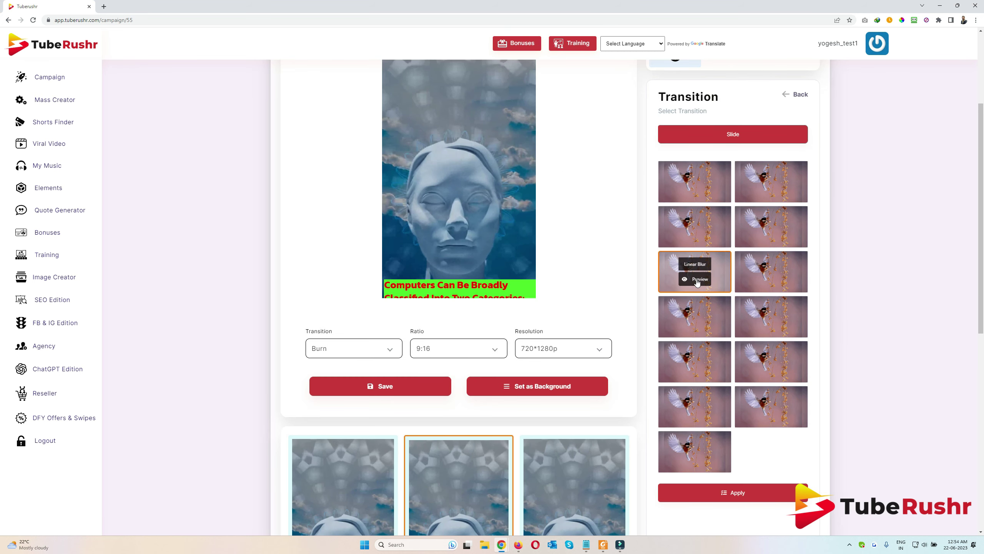
pyautogui.scroll(-5, 558, 387)
# Give the third slide a Fade transition and return to the options panel
pyautogui.click(576, 345)
pyautogui.scroll(5, 577, 341)
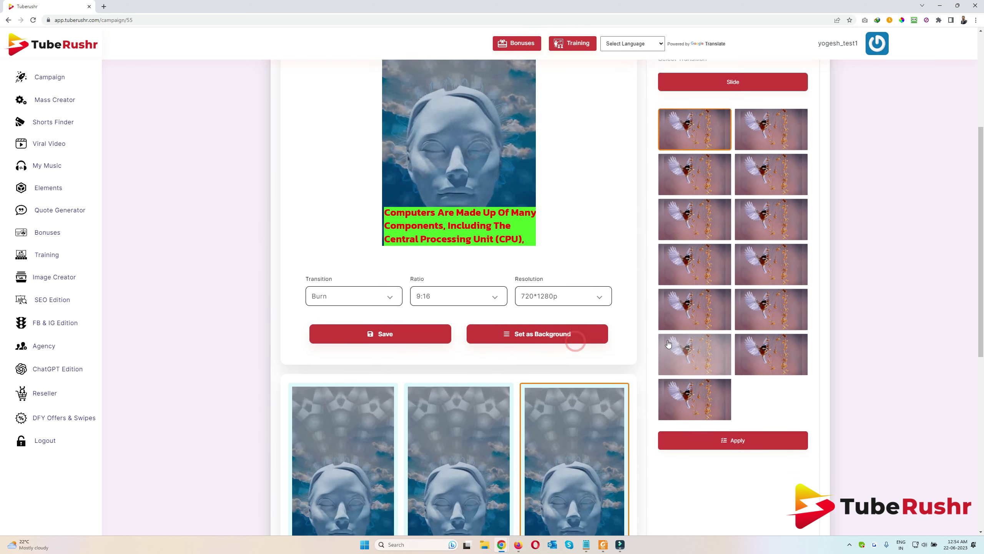
pyautogui.click(794, 368)
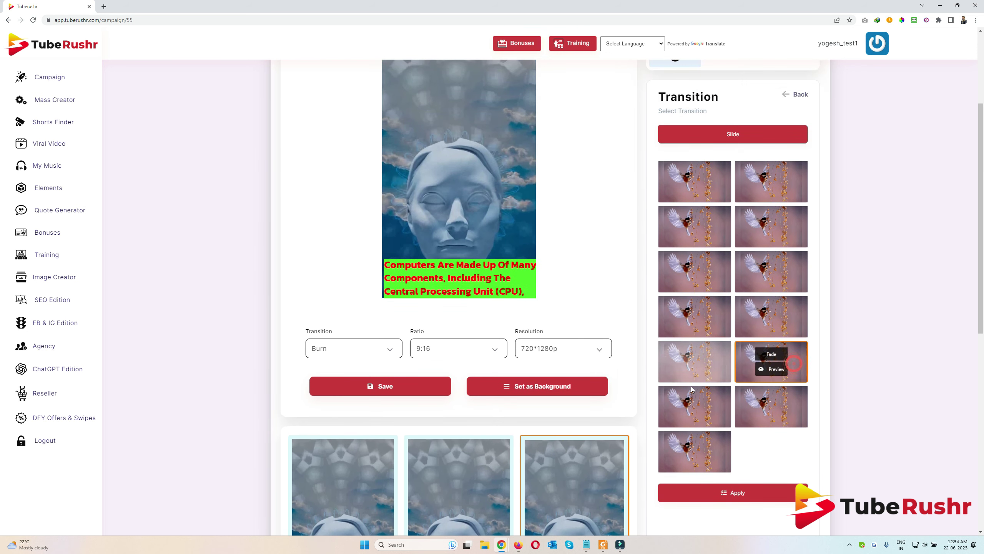
pyautogui.scroll(-5, 691, 386)
pyautogui.click(748, 296)
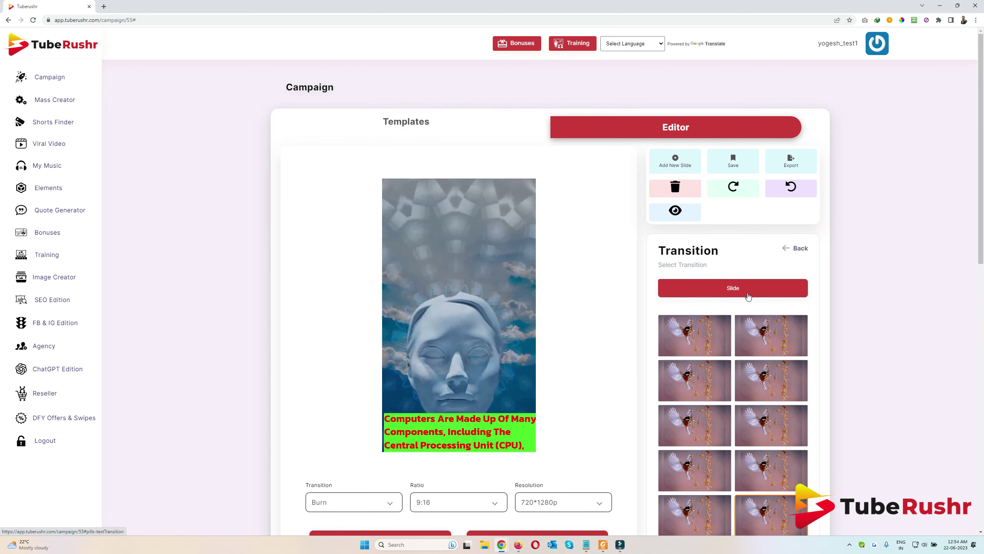
pyautogui.scroll(-9, 767, 384)
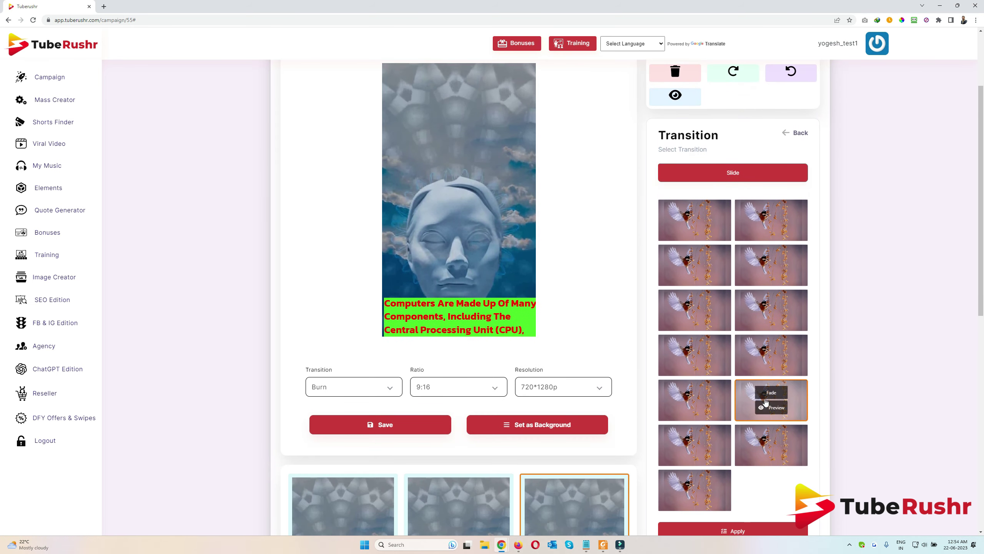
pyautogui.scroll(6, 447, 372)
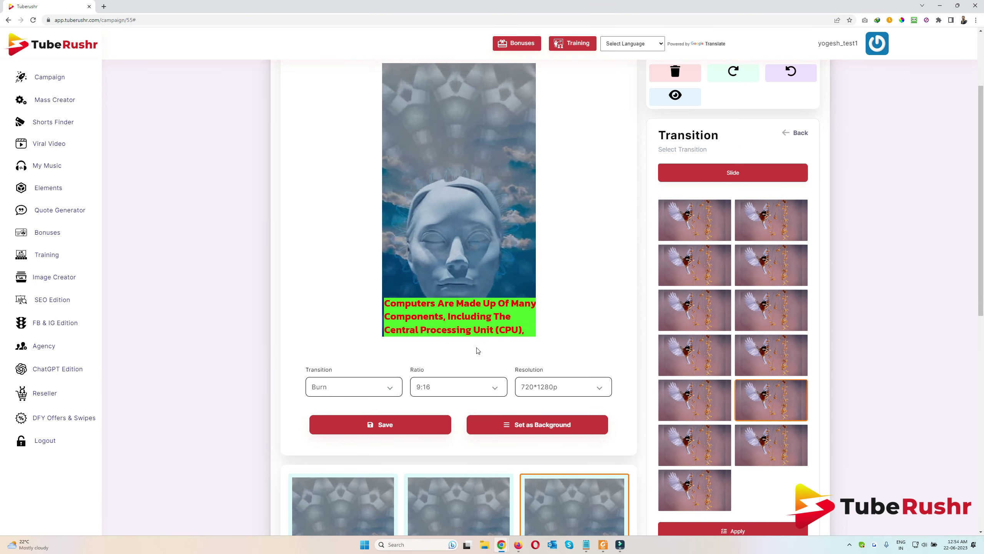
pyautogui.click(791, 133)
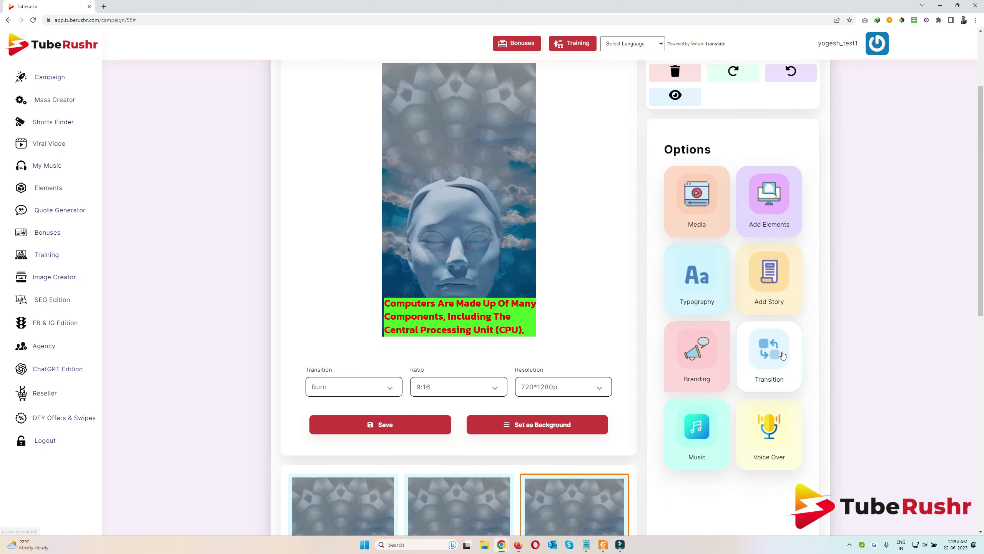
pyautogui.scroll(-4, 866, 352)
# Choose Exact Thing.mp3 as the campaign's background music track
pyautogui.click(696, 273)
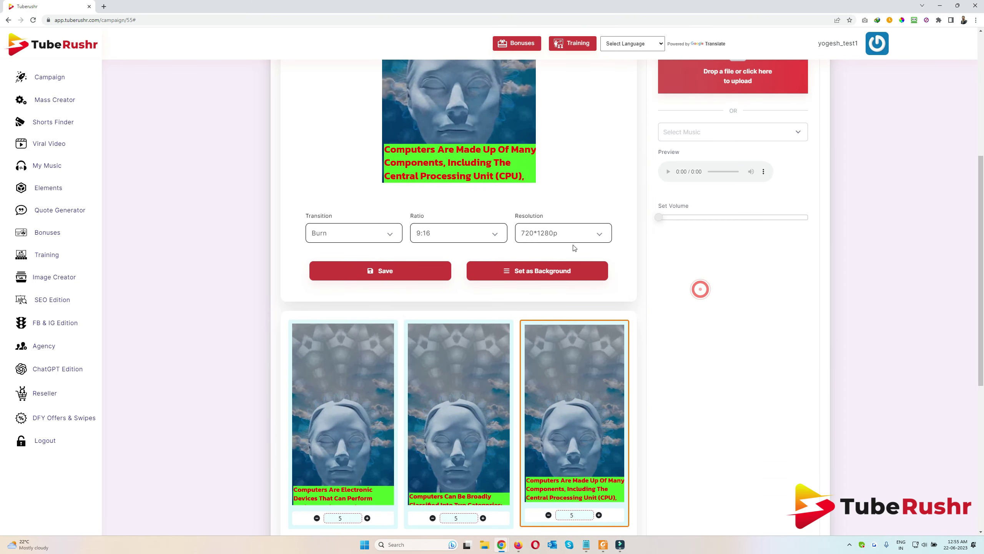
pyautogui.click(751, 136)
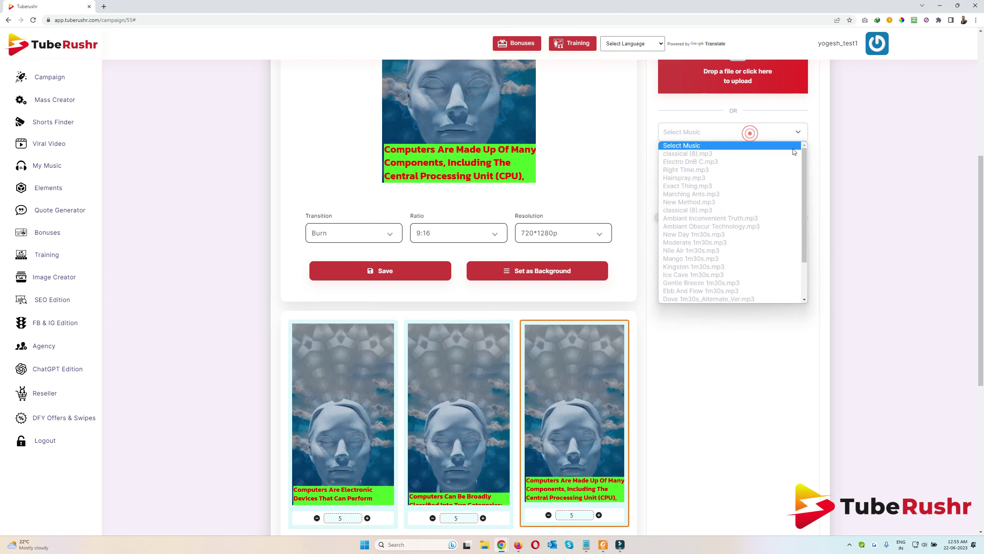
pyautogui.click(765, 188)
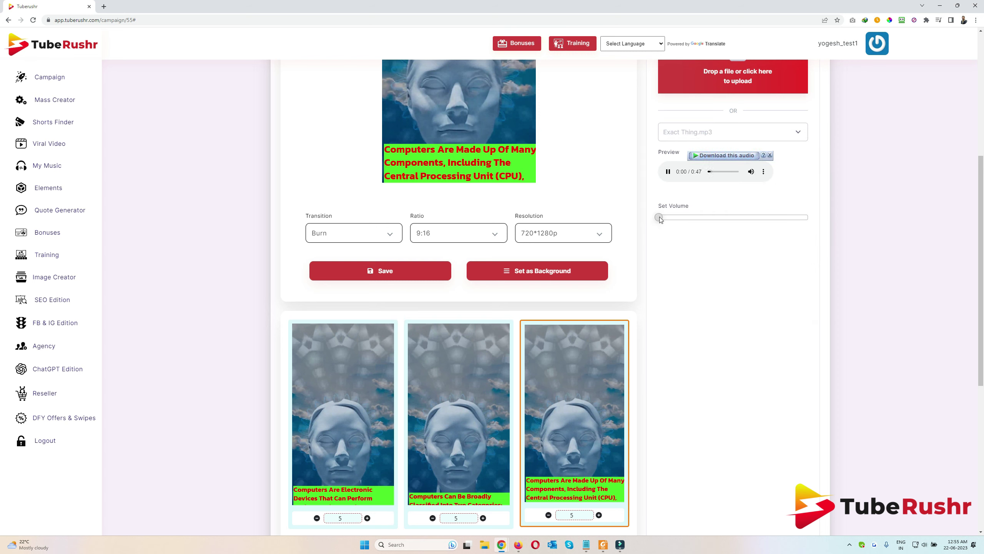
# Preview the track, muting it then unmuting at lower volume, and pause playback
pyautogui.click(750, 172)
pyautogui.click(729, 172)
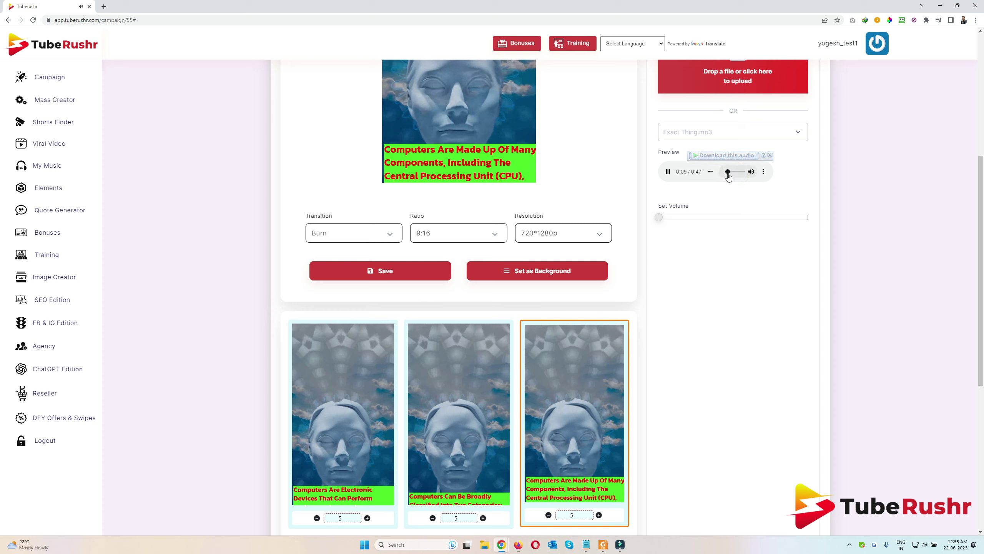
pyautogui.click(668, 171)
pyautogui.scroll(4, 735, 154)
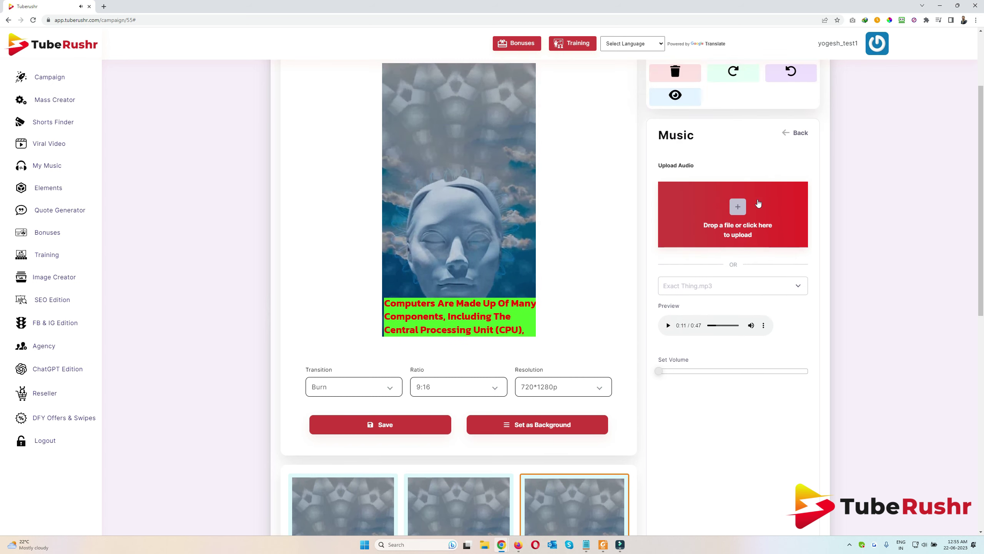
pyautogui.click(792, 134)
pyautogui.scroll(-3, 742, 372)
# Set the voiceover TTS engine to Polly and the voice to Amy, Female (Neural)
pyautogui.click(775, 319)
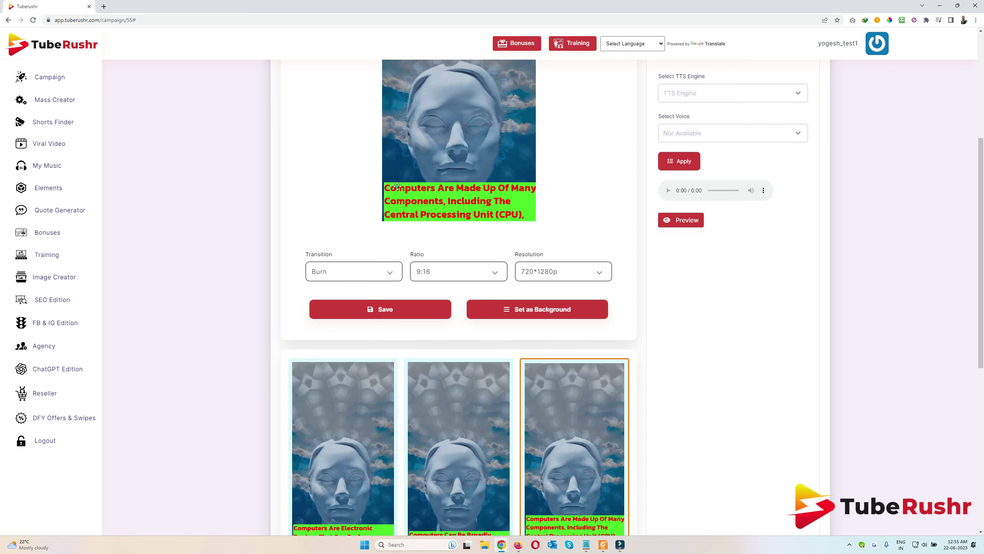
pyautogui.scroll(-5, 436, 242)
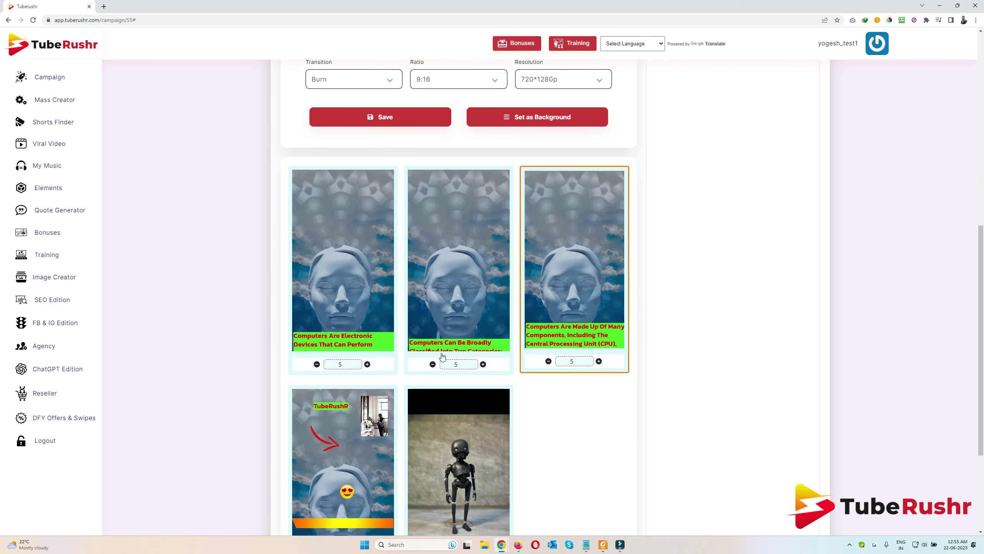
pyautogui.scroll(6, 603, 378)
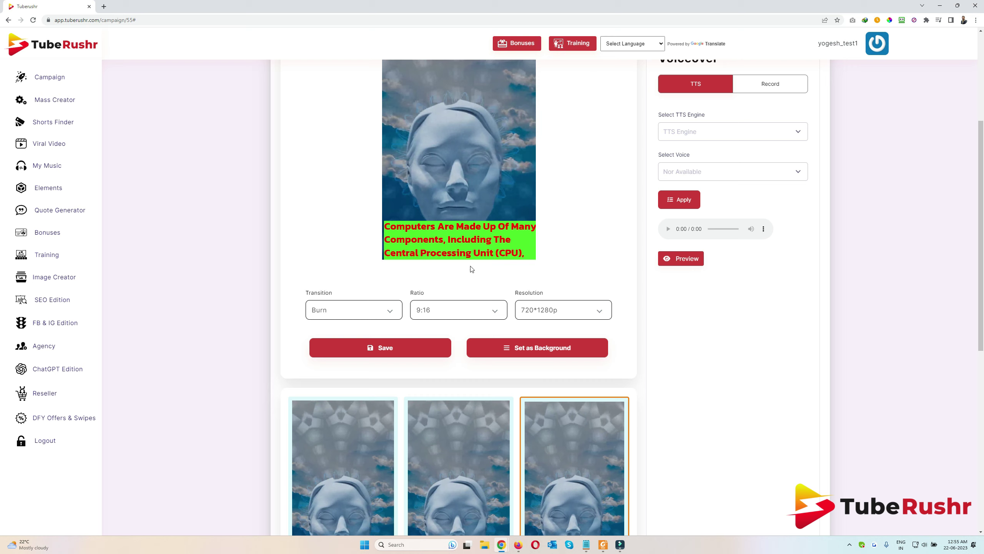
pyautogui.click(700, 134)
pyautogui.click(692, 150)
pyautogui.click(737, 182)
pyautogui.click(733, 199)
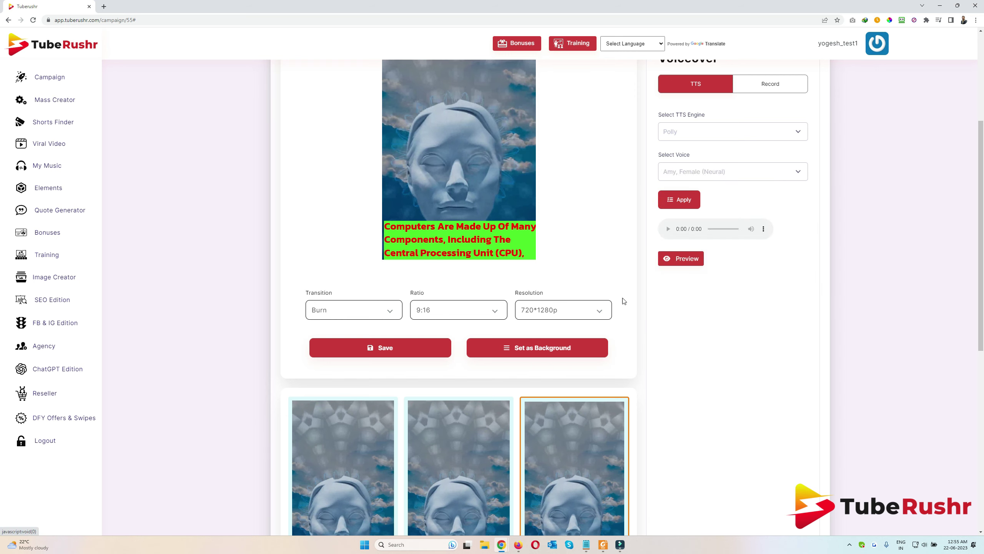
pyautogui.scroll(-5, 252, 280)
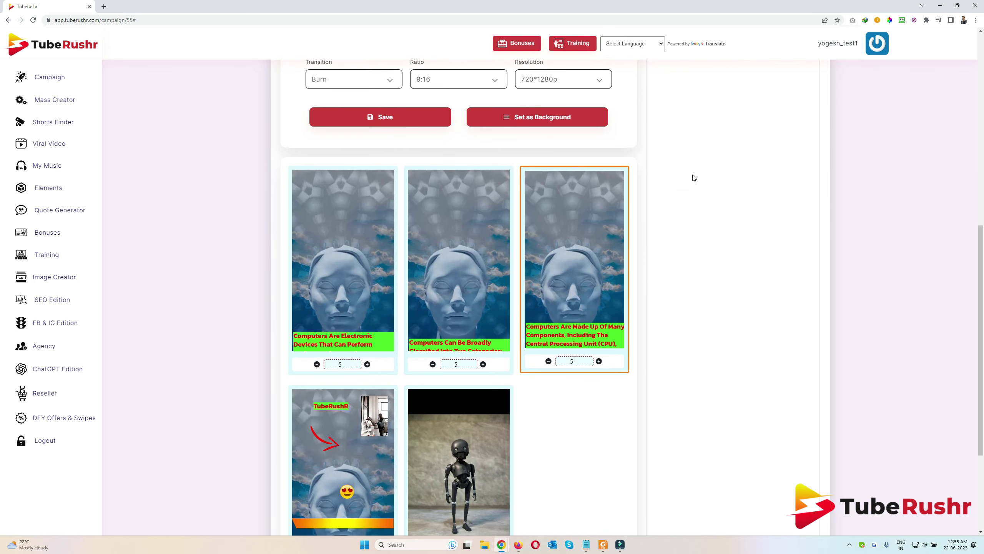
pyautogui.scroll(10, 694, 178)
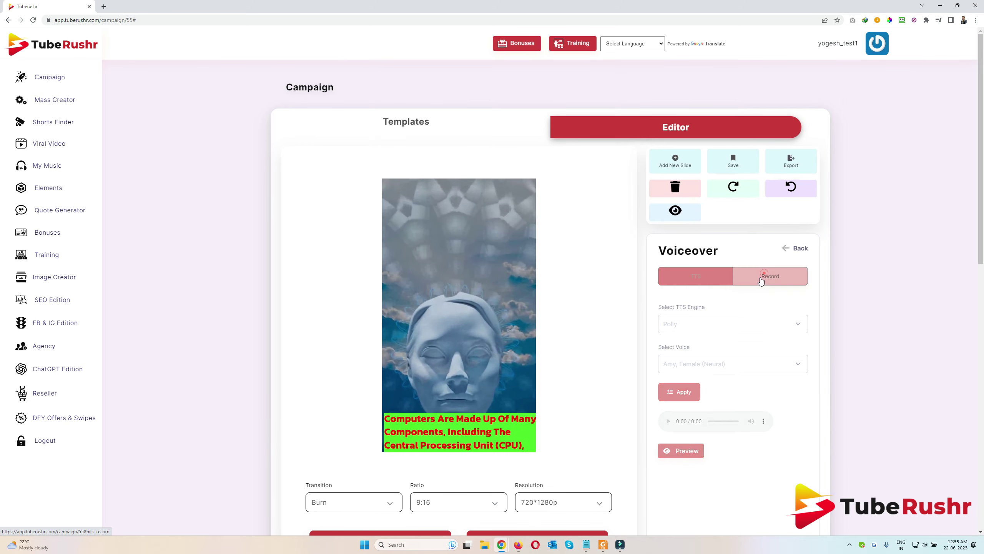
# Check the voiceover's Record tab for recording or uploading audio, then go back to Options
pyautogui.click(760, 279)
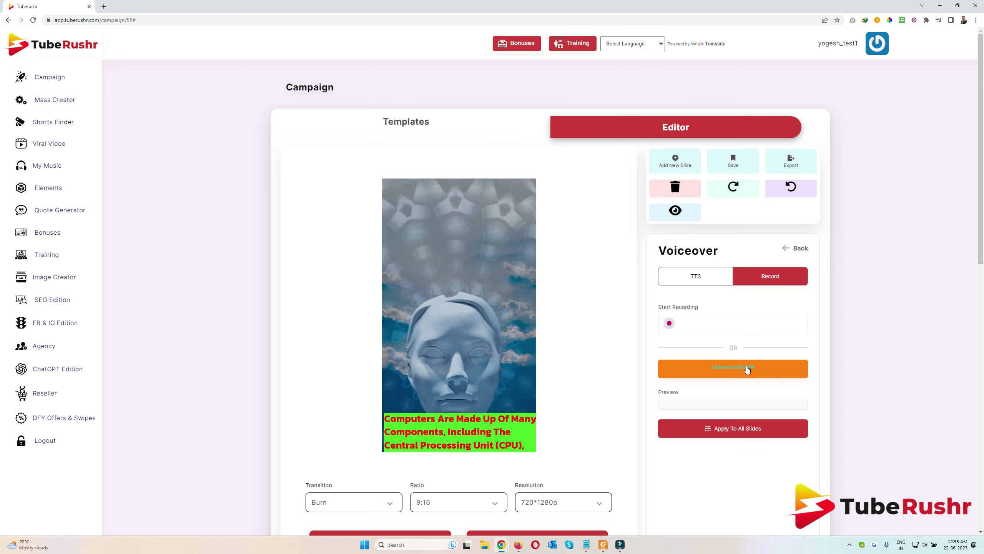
pyautogui.click(784, 252)
pyautogui.scroll(-5, 581, 310)
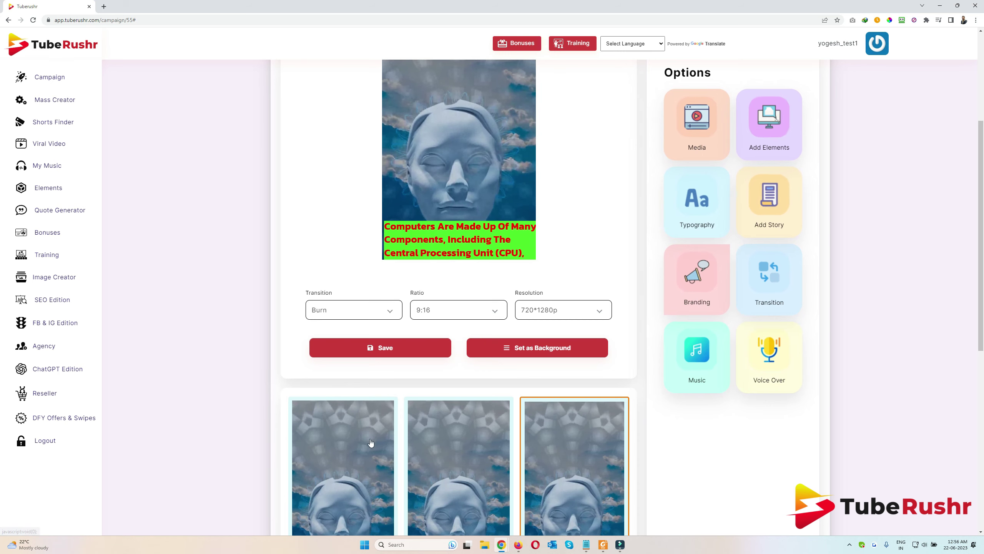
# Select the second slide thumbnail, about computers being broadly classified, for preview
pyautogui.scroll(5, 371, 442)
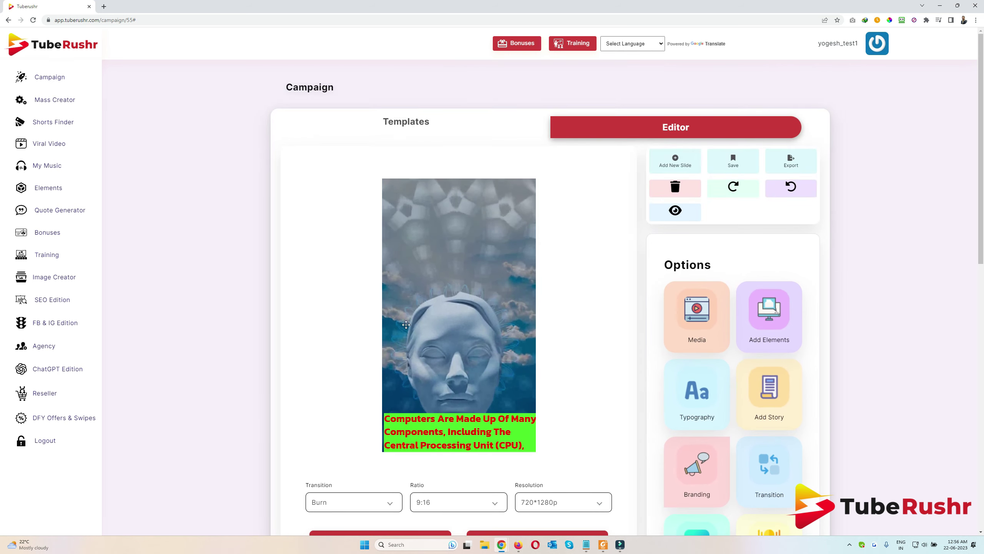
pyautogui.scroll(-3, 575, 413)
pyautogui.scroll(3, 576, 413)
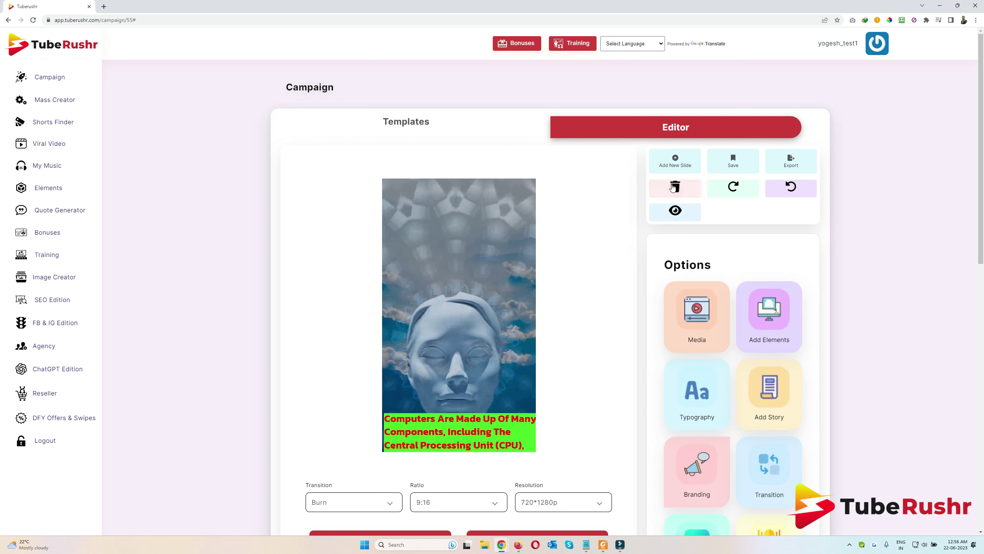
pyautogui.scroll(-10, 570, 365)
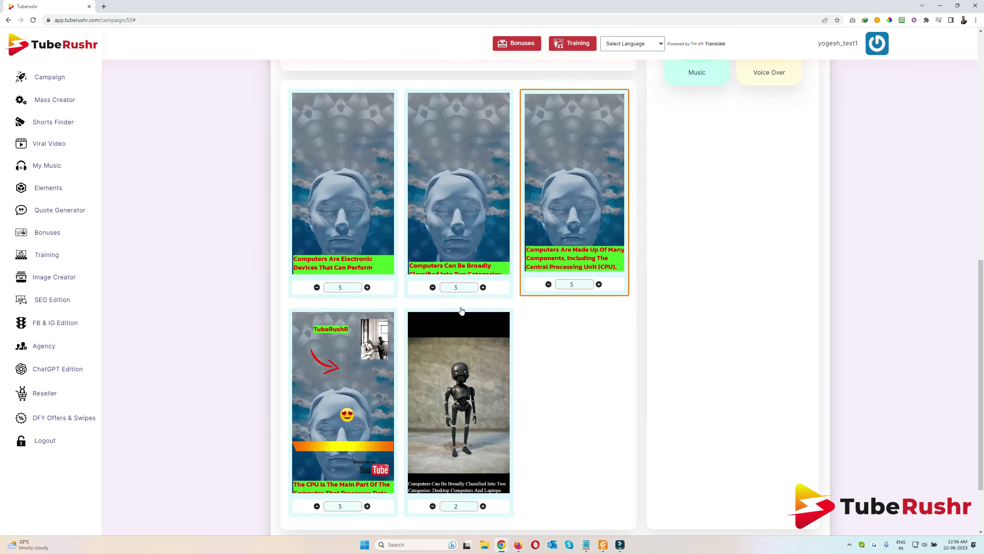
pyautogui.click(458, 288)
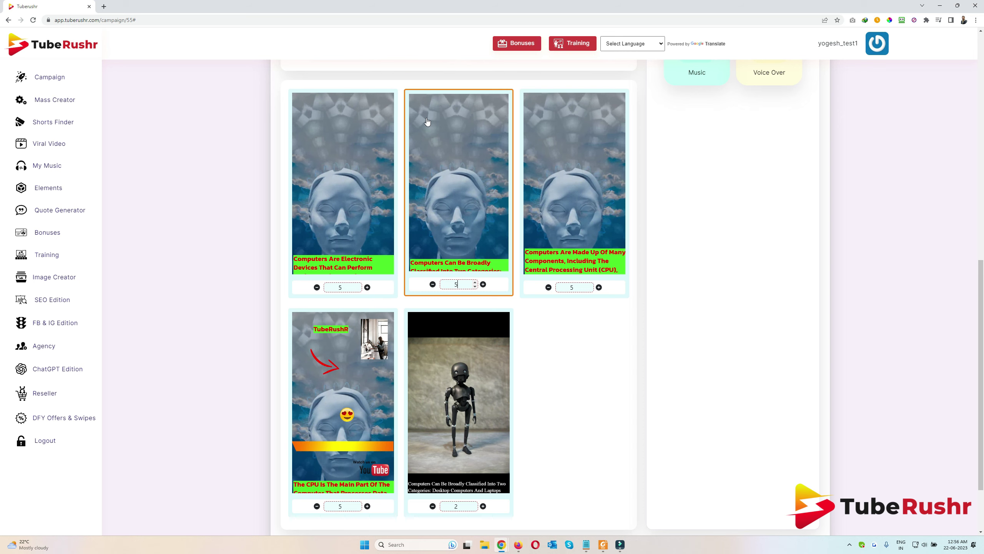
pyautogui.scroll(10, 551, 472)
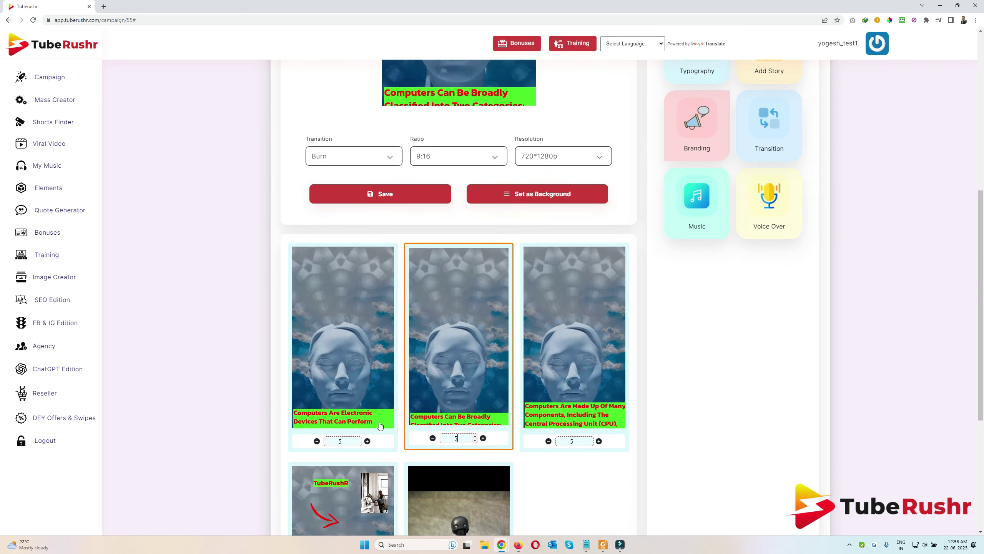
pyautogui.scroll(2, 374, 264)
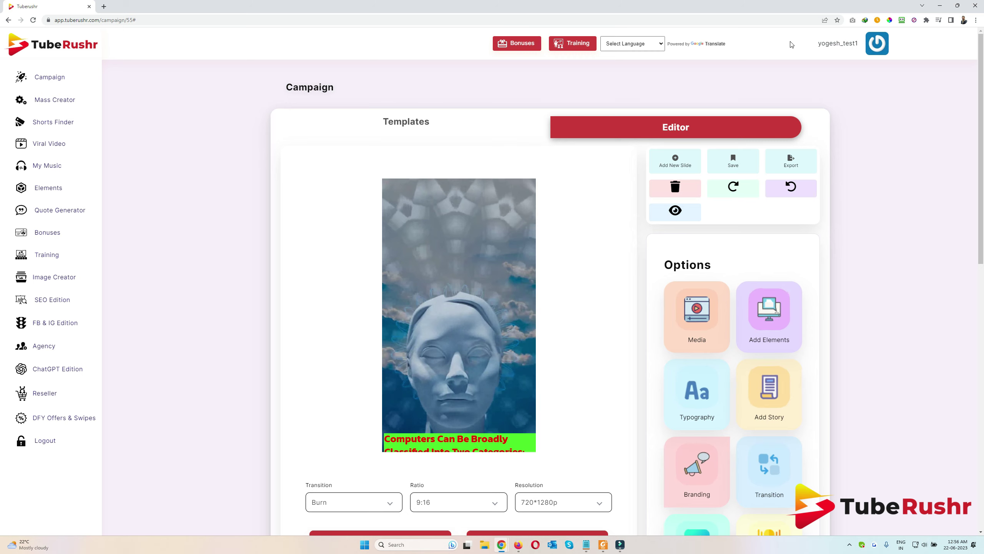
pyautogui.scroll(-13, 693, 220)
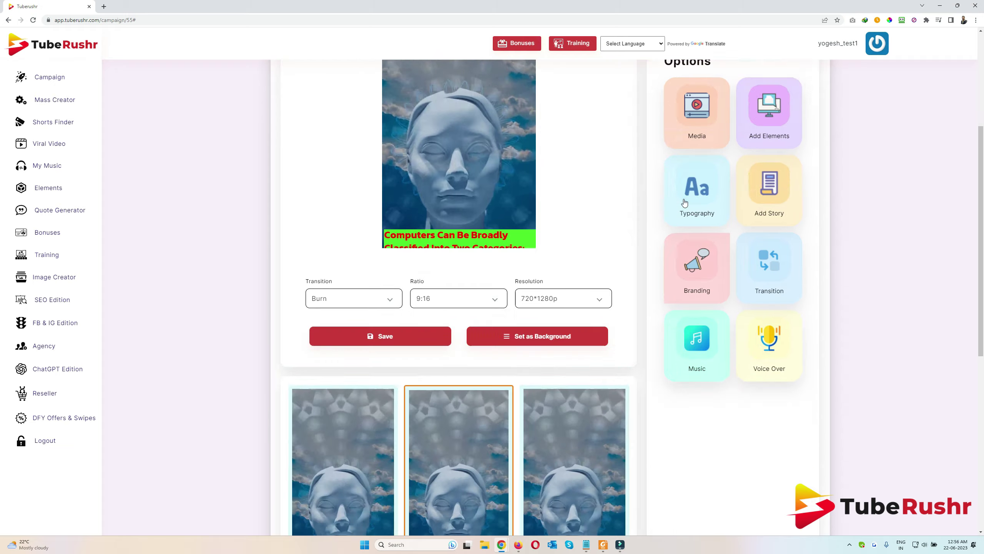
# Finish the campaign to queue its video for rendering and acknowledge the success dialog
pyautogui.scroll(-2, 601, 386)
pyautogui.click(781, 468)
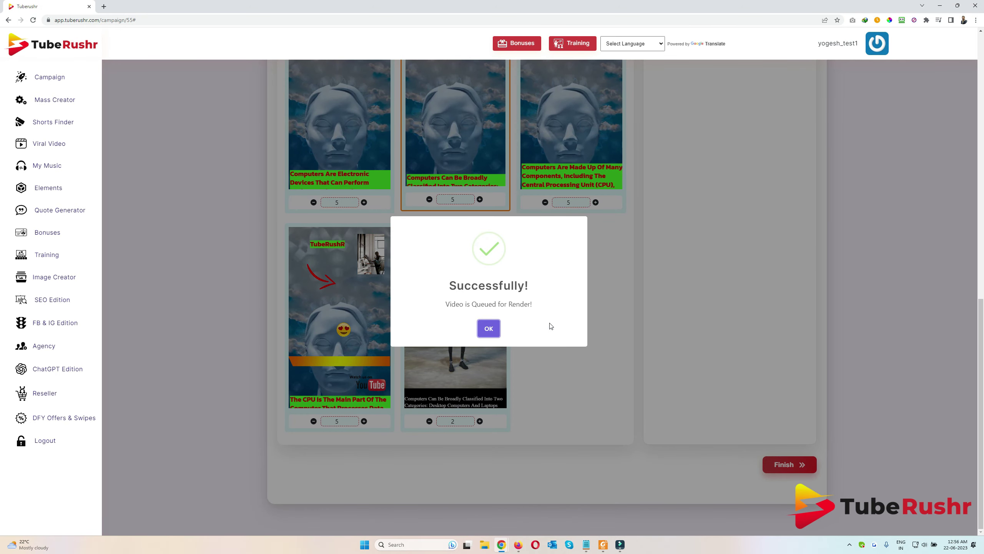
pyautogui.click(489, 329)
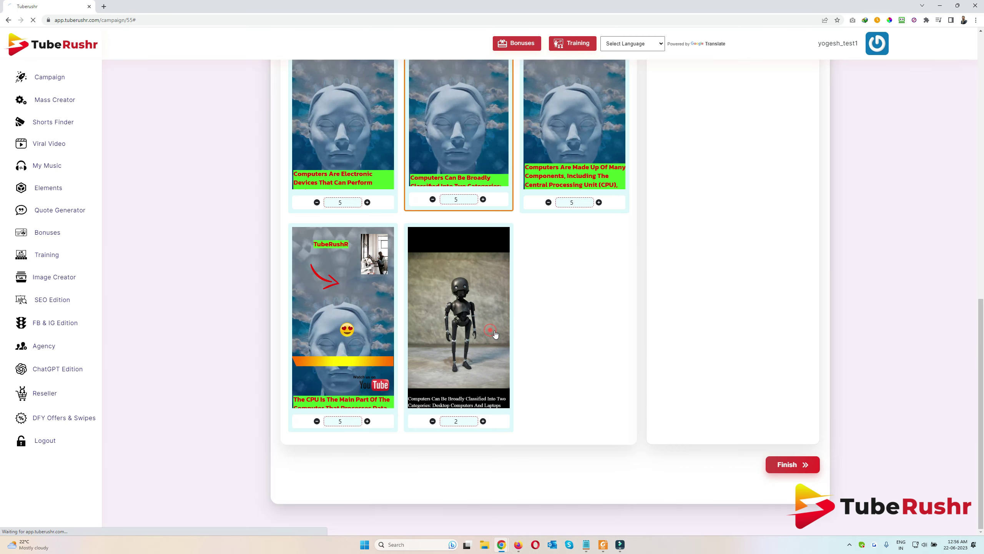